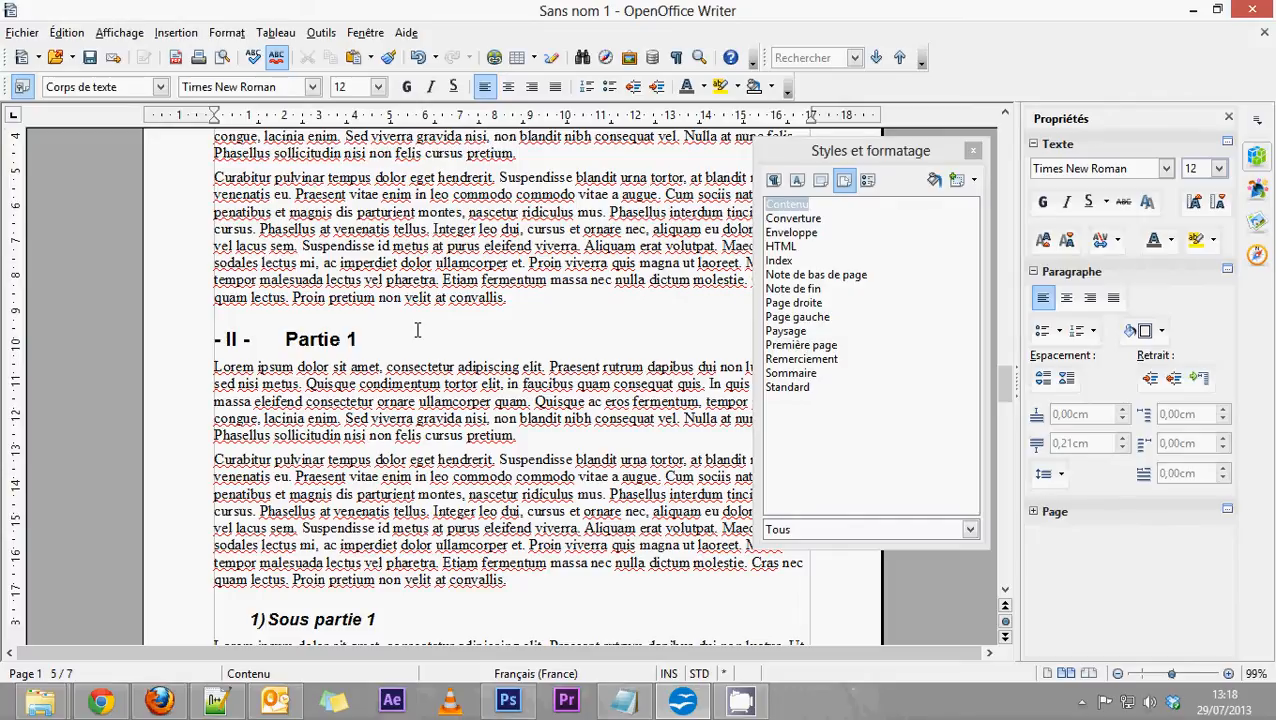
# Look through the content pages and check the Partie 1 and Introduction chapter headings
pyautogui.scroll(2, 418, 330)
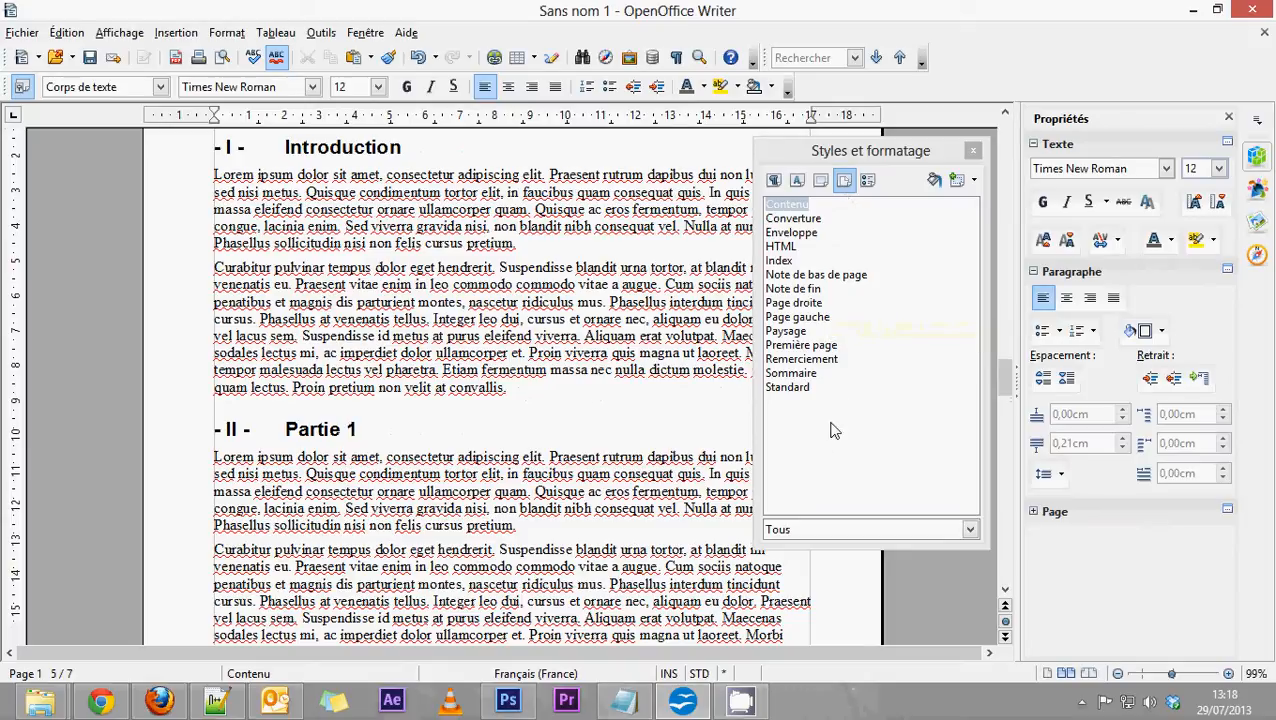
pyautogui.scroll(-15, 686, 420)
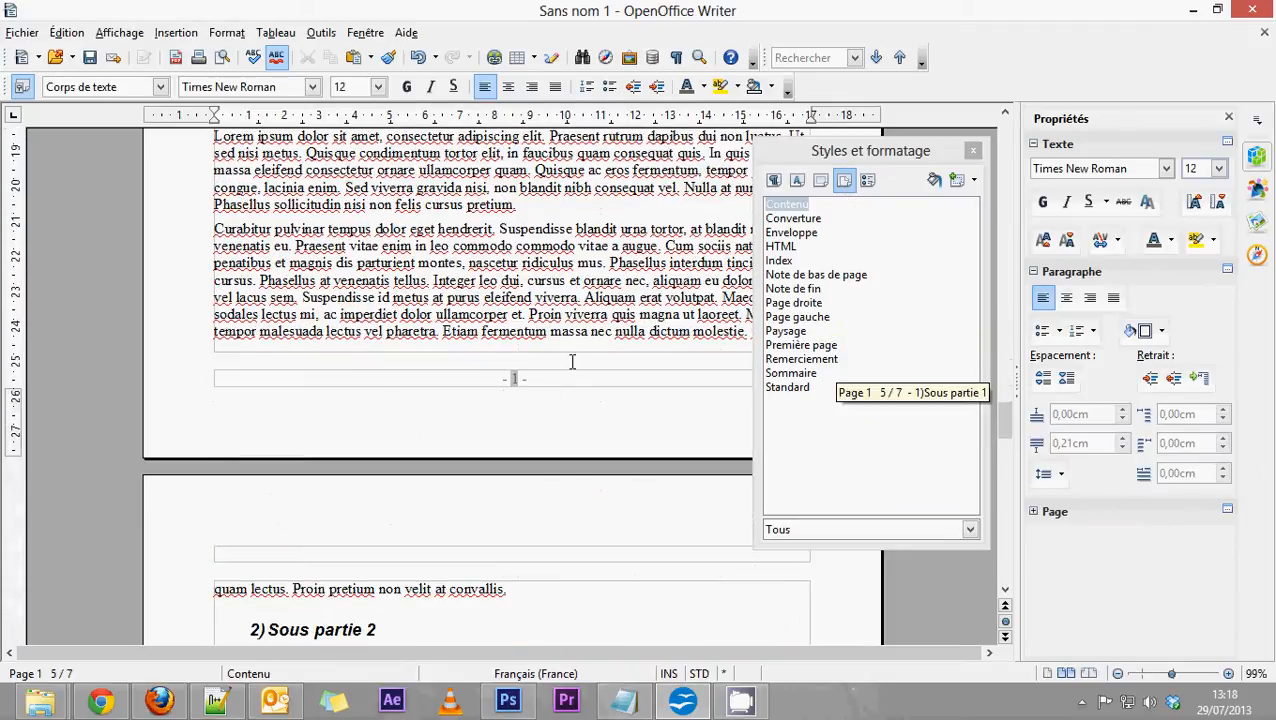
pyautogui.scroll(12, 542, 382)
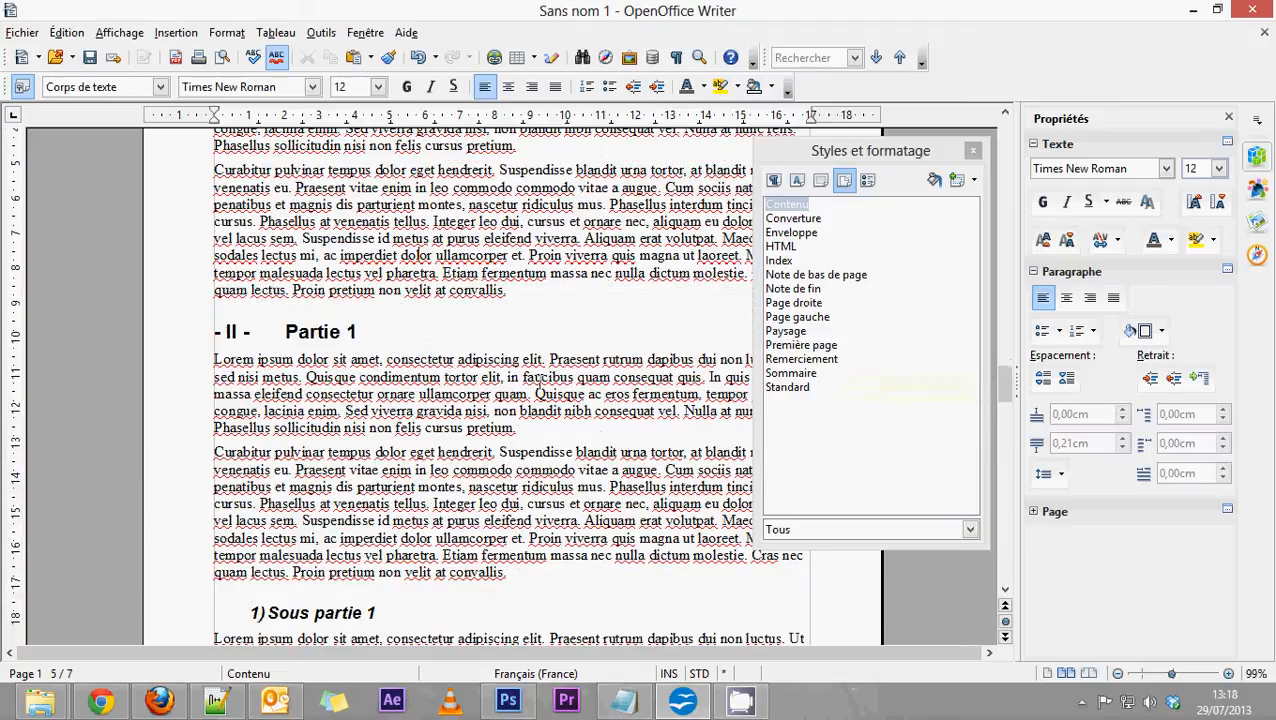
pyautogui.click(309, 328)
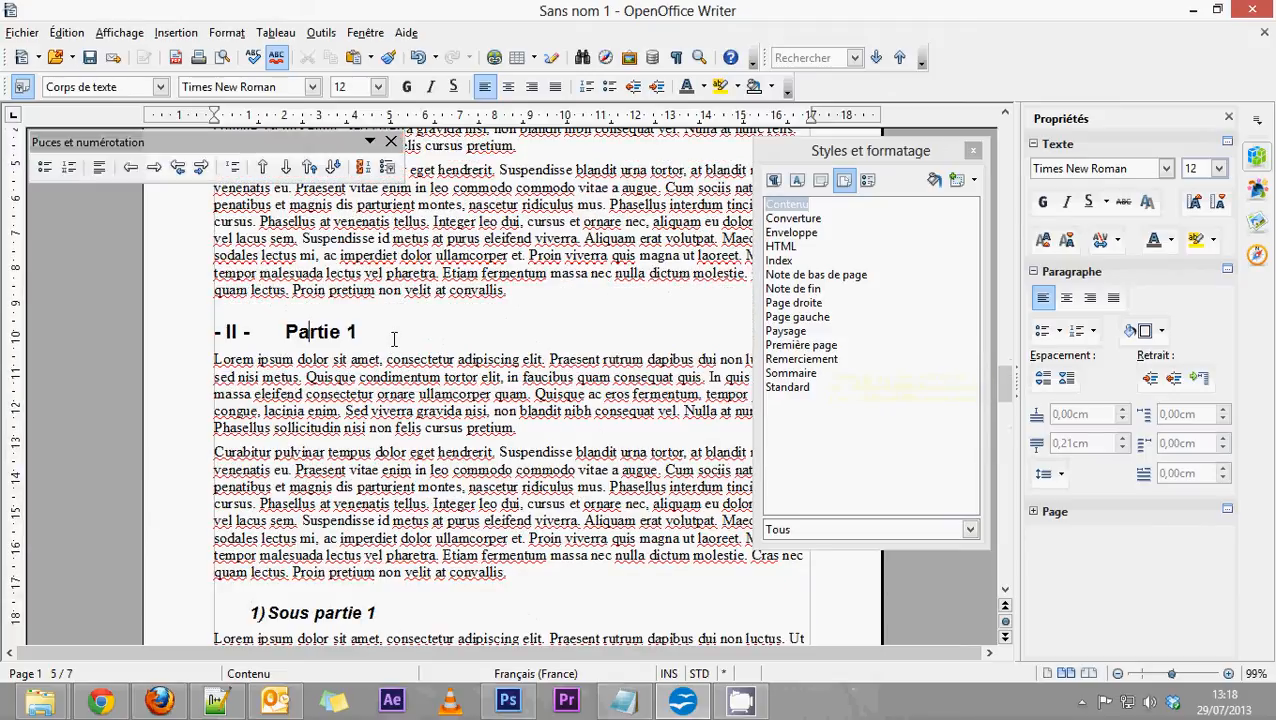
pyautogui.scroll(6, 339, 323)
pyautogui.click(351, 334)
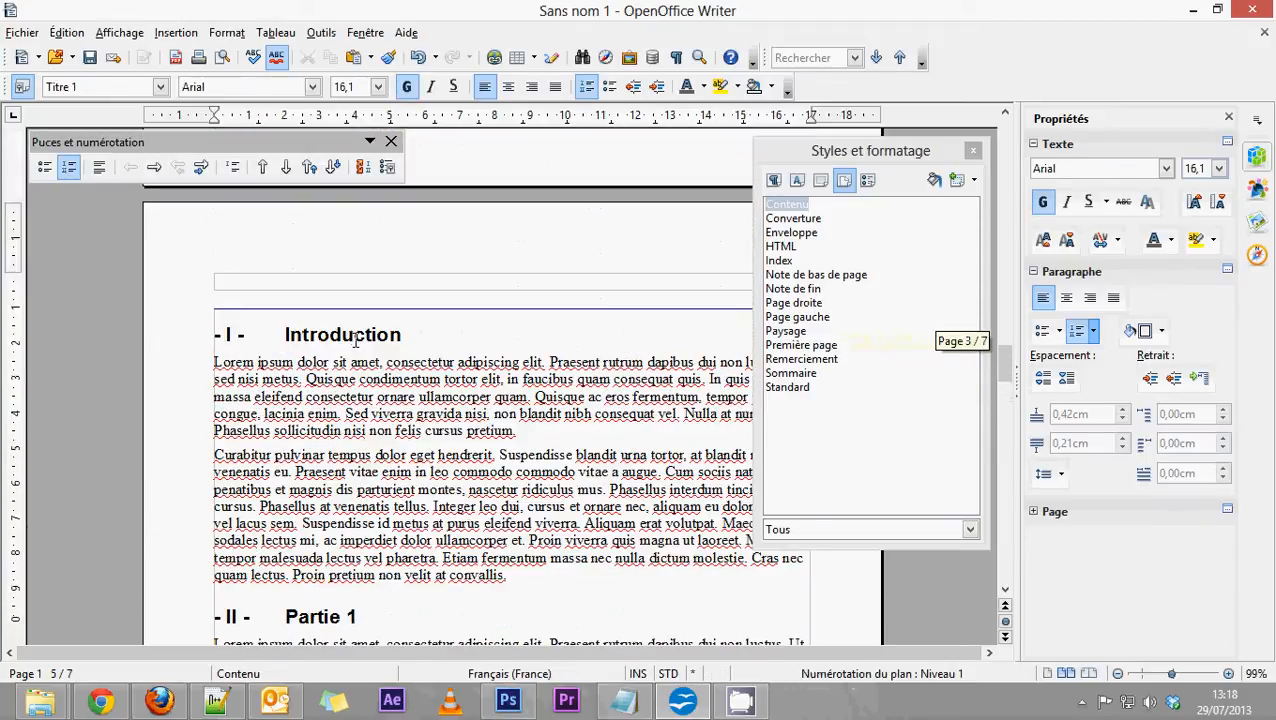
# List the paragraph styles and apply Titre 2 to the first Sous partie 1 heading
pyautogui.click(773, 180)
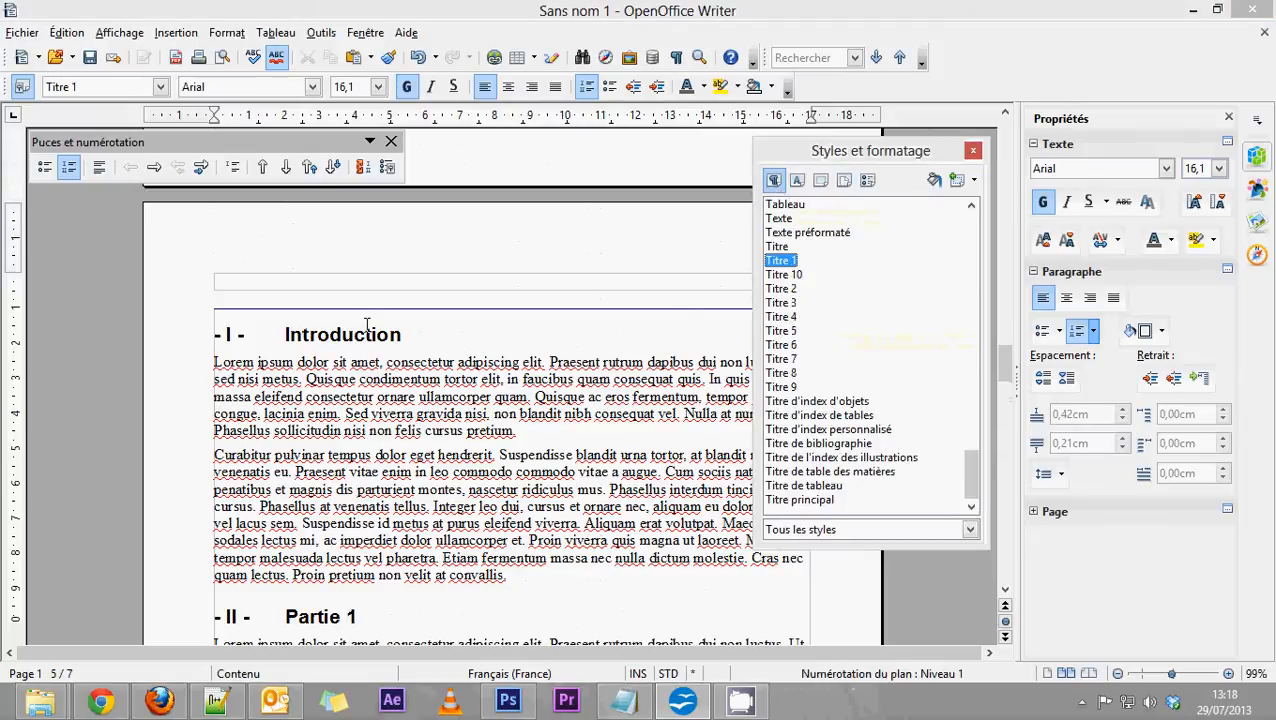
pyautogui.click(337, 320)
pyautogui.scroll(-9, 470, 370)
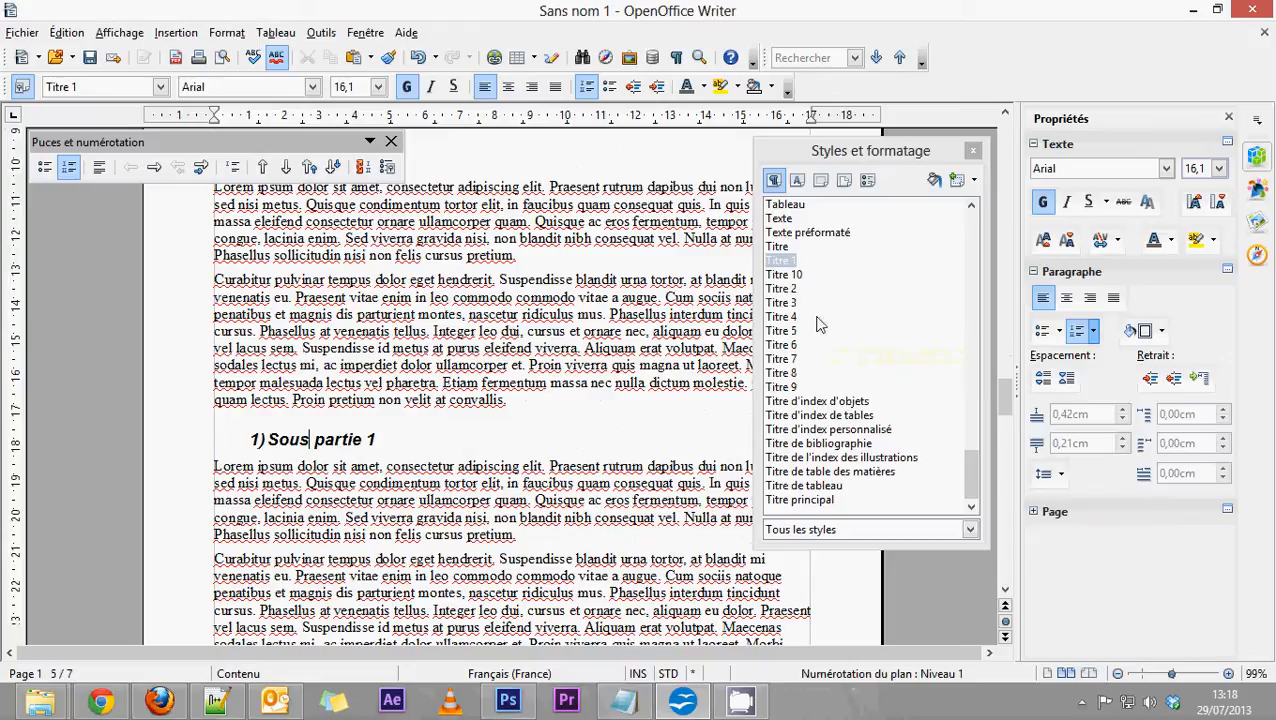
pyautogui.doubleClick(783, 290)
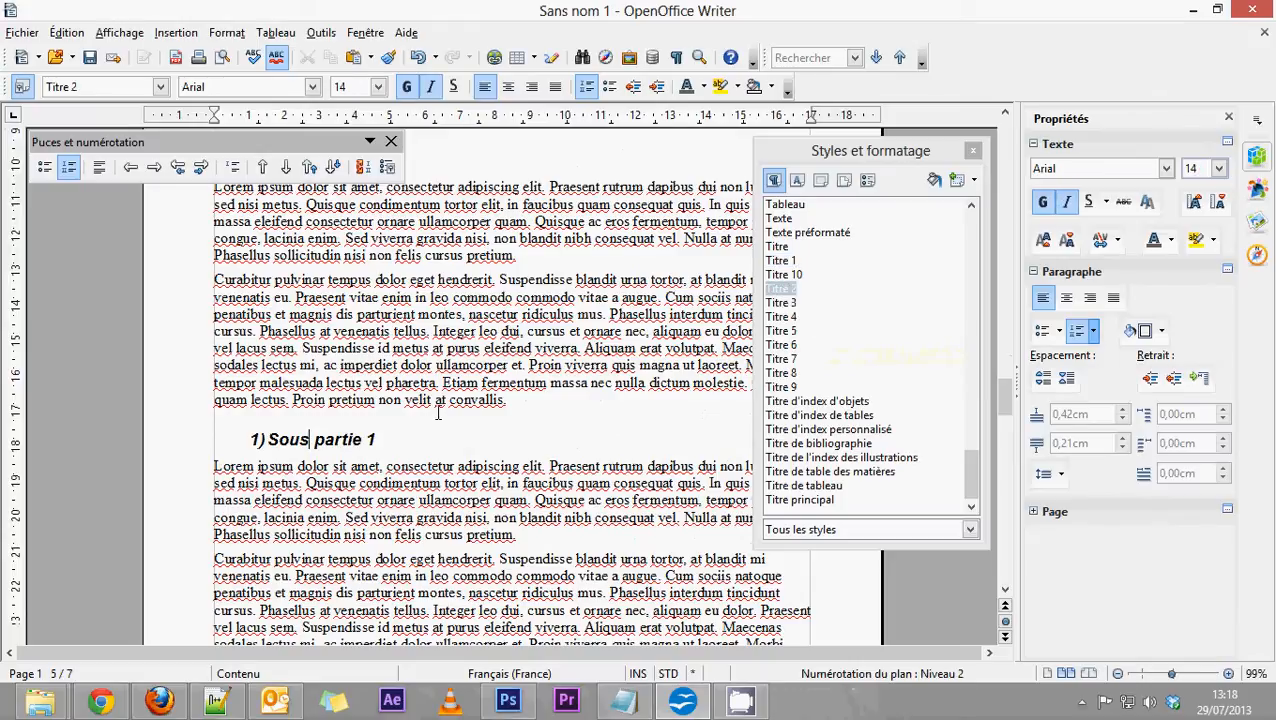
# Examine the content pages and the empty page with the Sommaire style that precedes the Introduction
pyautogui.click(381, 400)
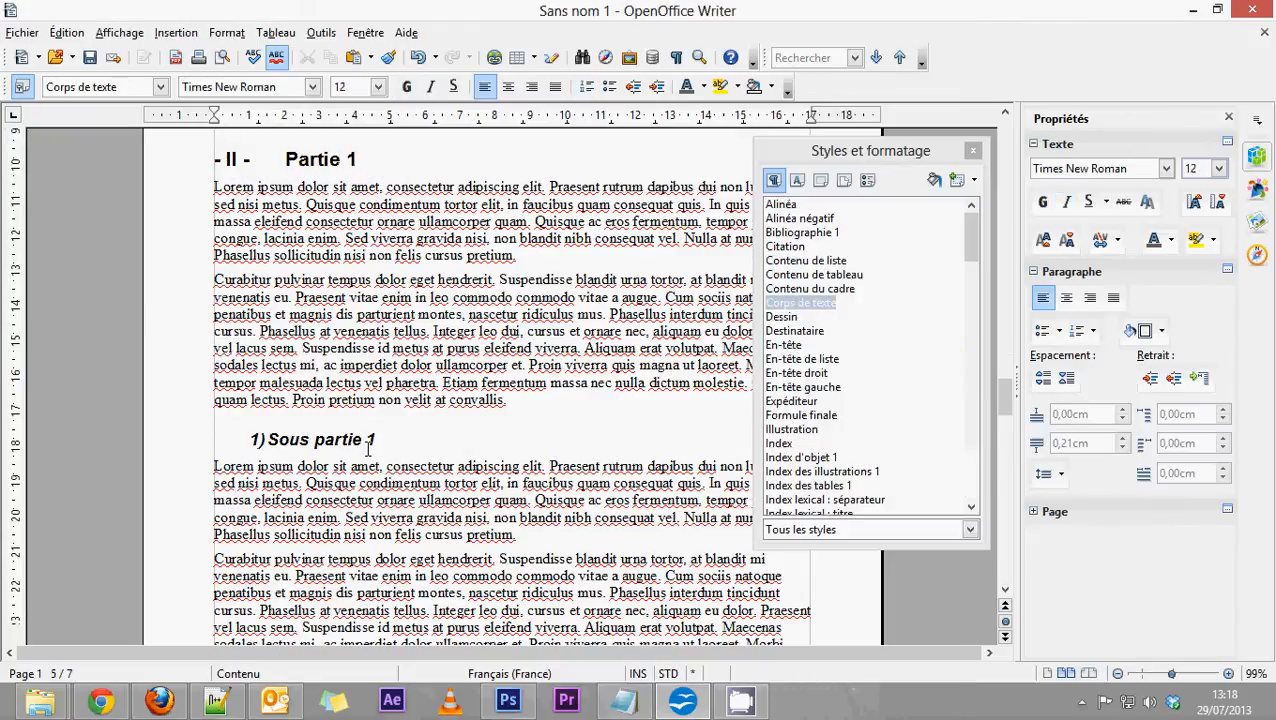
pyautogui.scroll(4, 368, 449)
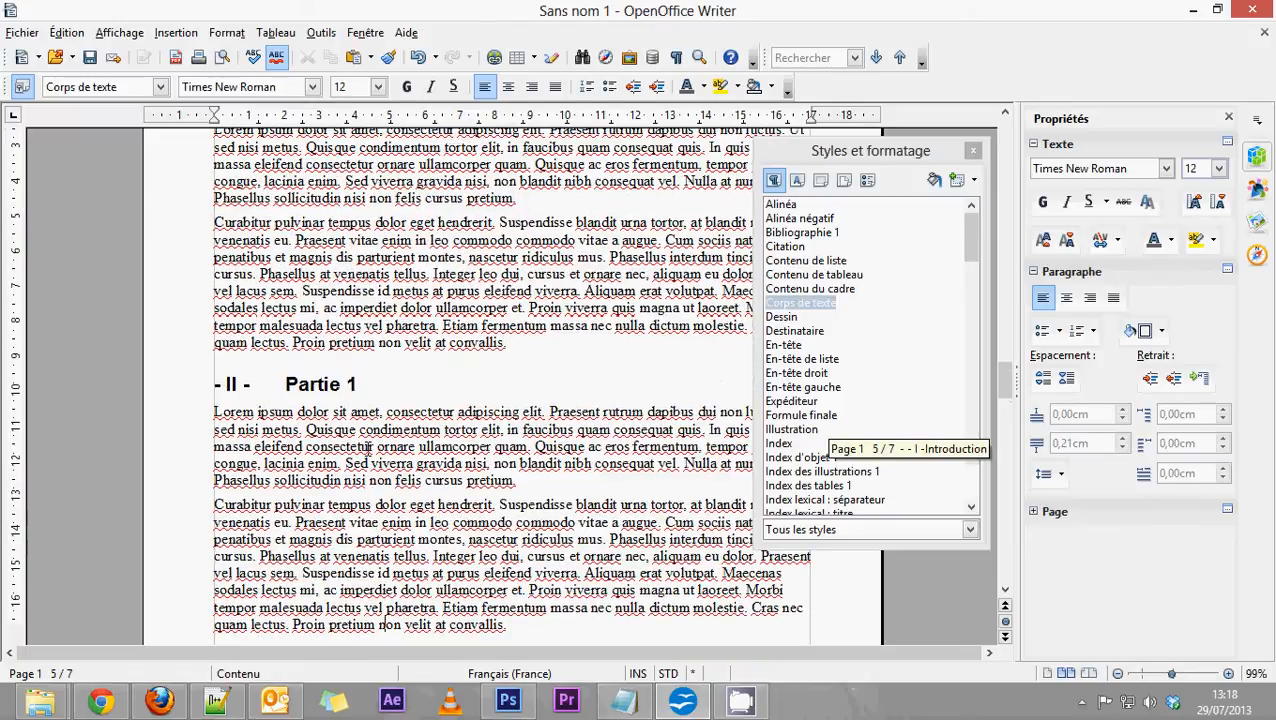
pyautogui.scroll(5, 368, 449)
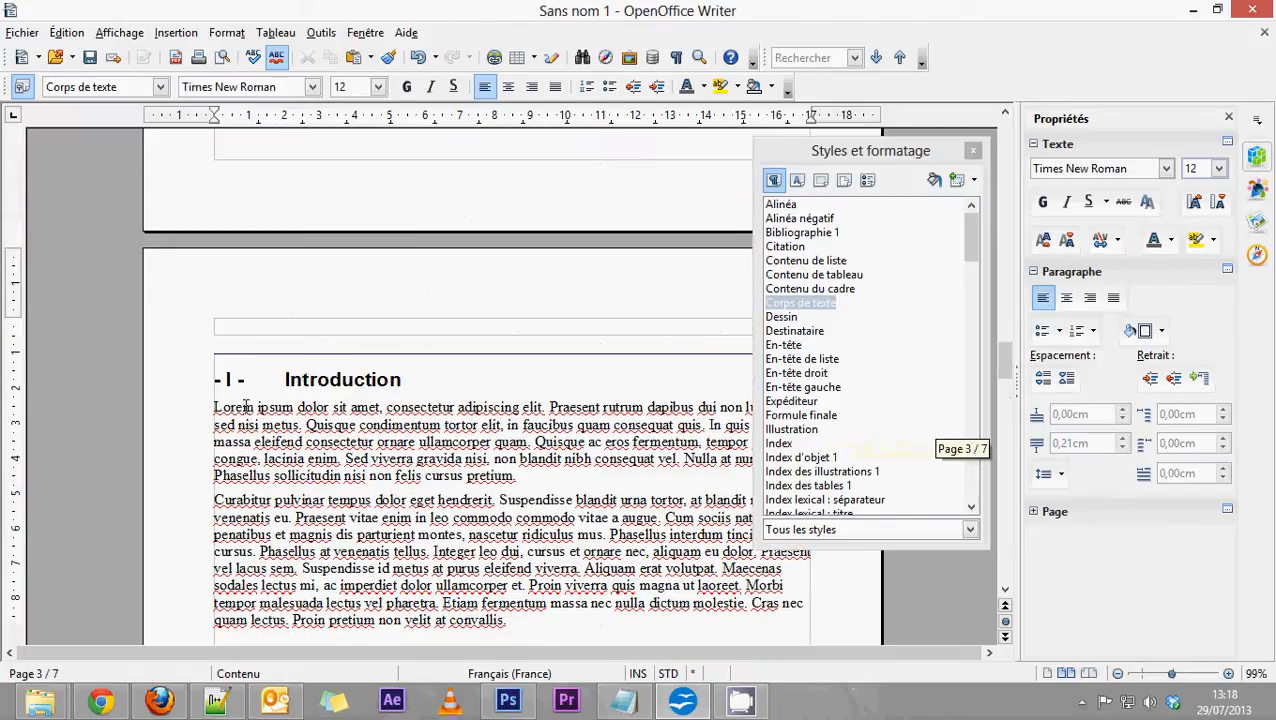
pyautogui.scroll(18, 409, 547)
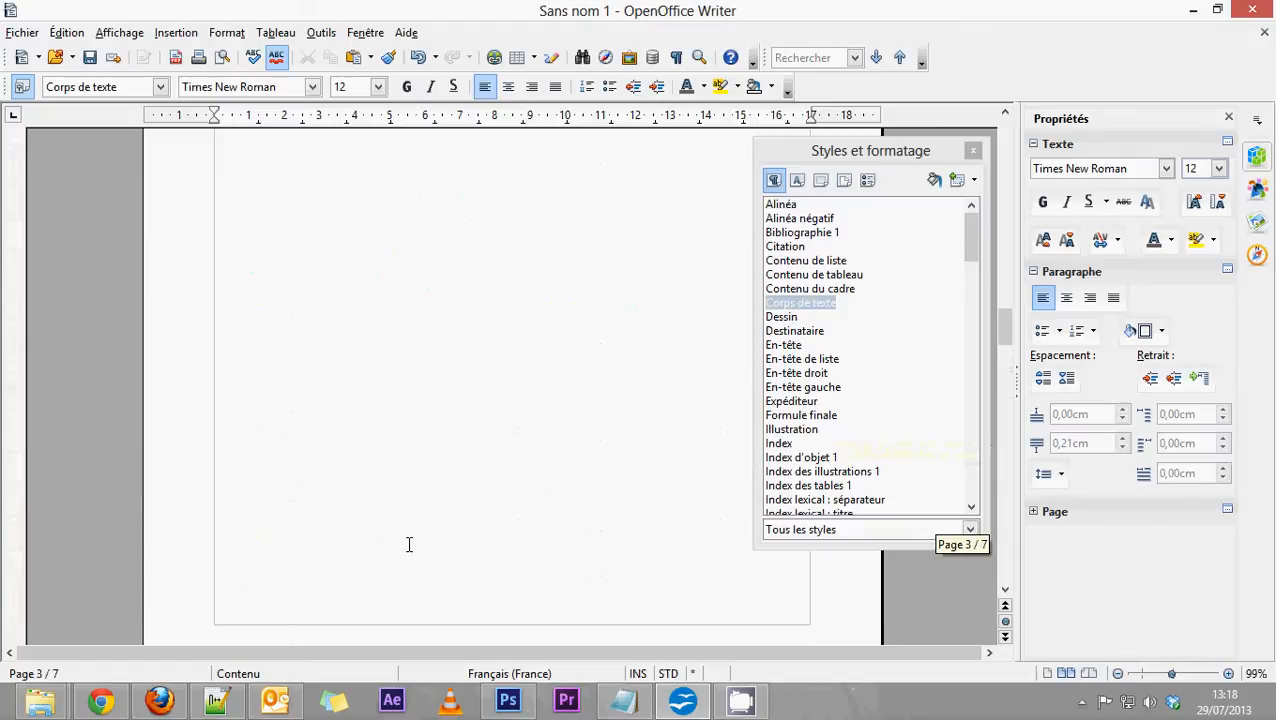
pyautogui.click(477, 506)
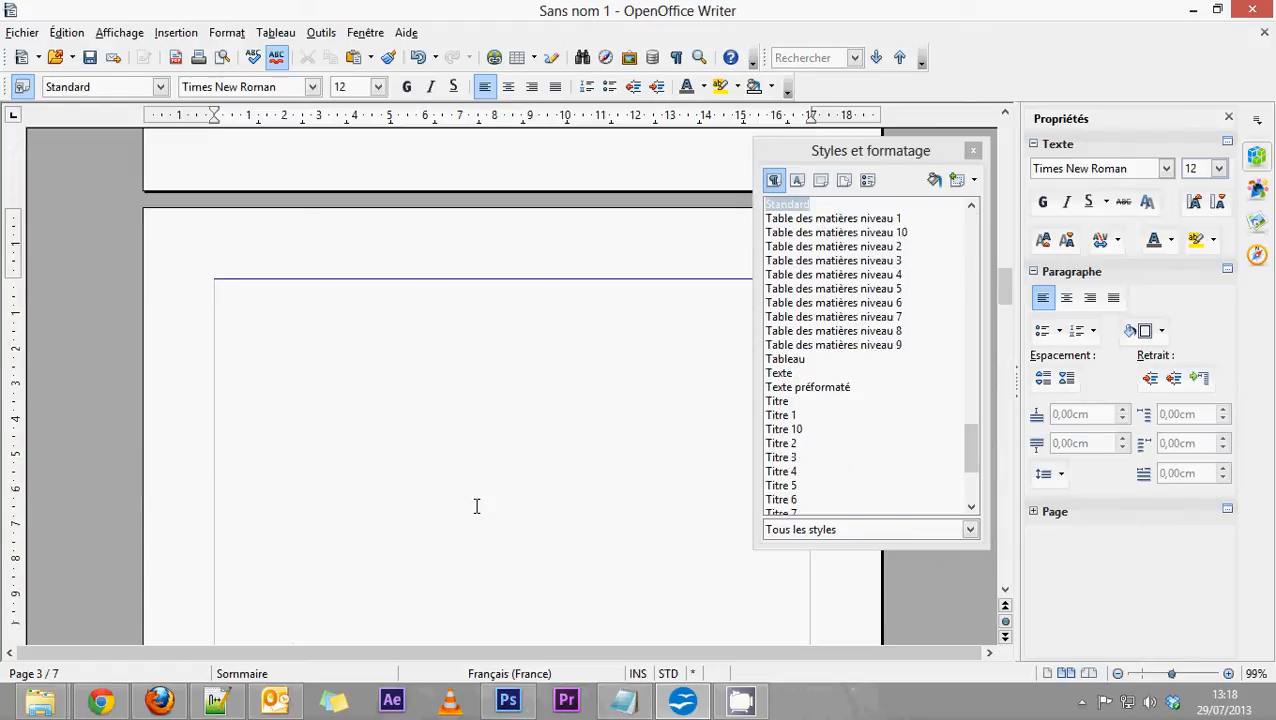
pyautogui.scroll(-15, 477, 506)
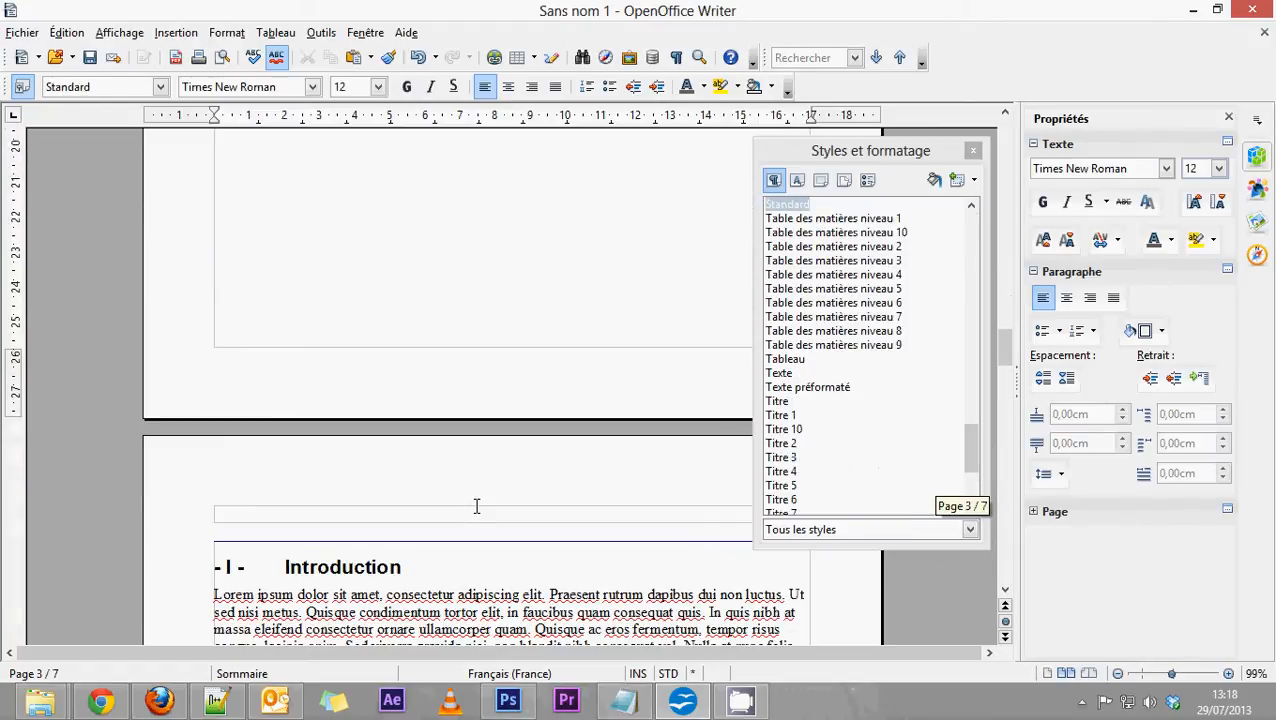
pyautogui.scroll(-3, 477, 506)
pyautogui.scroll(5, 384, 558)
pyautogui.scroll(-8, 385, 558)
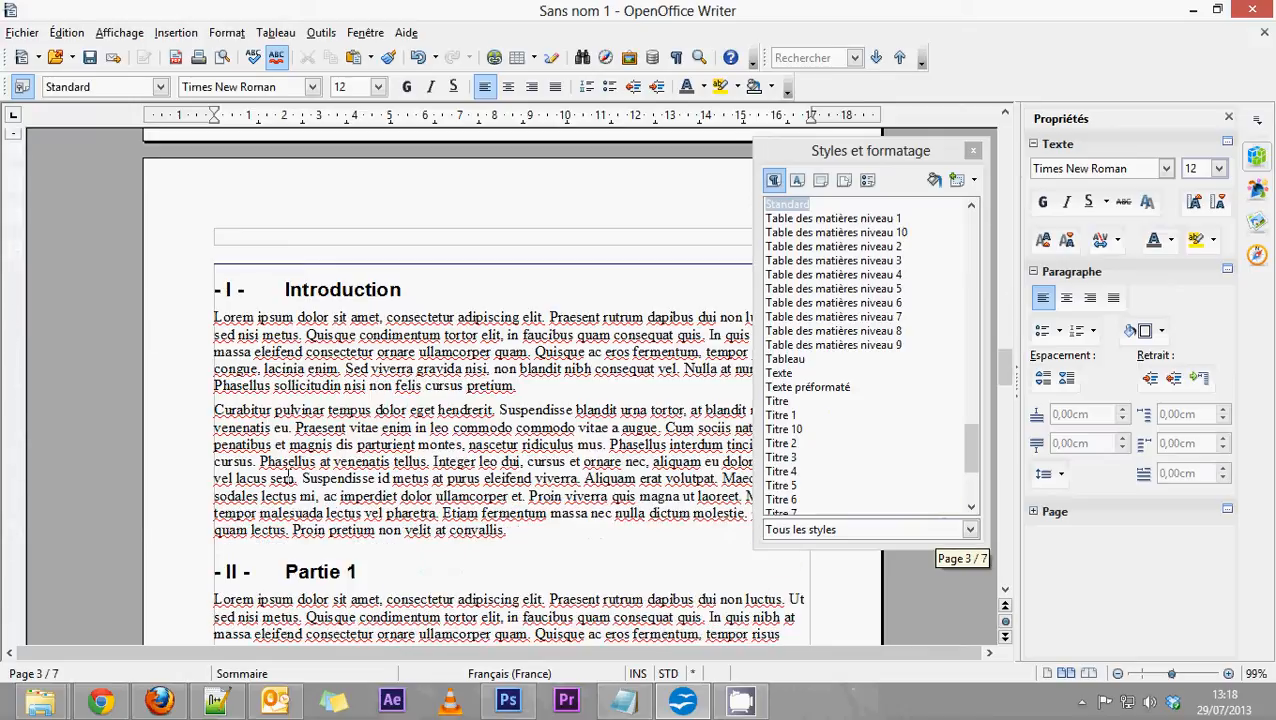
pyautogui.click(286, 476)
pyautogui.scroll(9, 300, 476)
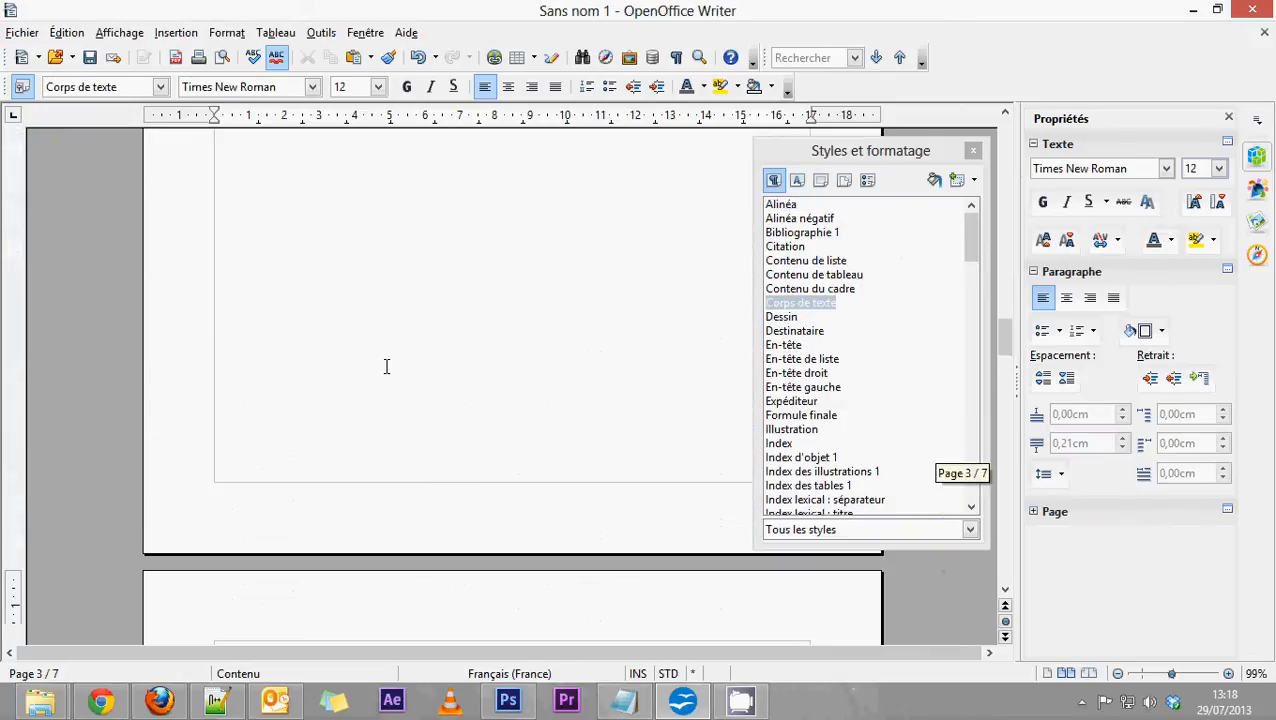
pyautogui.scroll(8, 383, 521)
# Insert a table of contents for the entire document on the empty Sommaire page, with index marks excluded
pyautogui.click(328, 319)
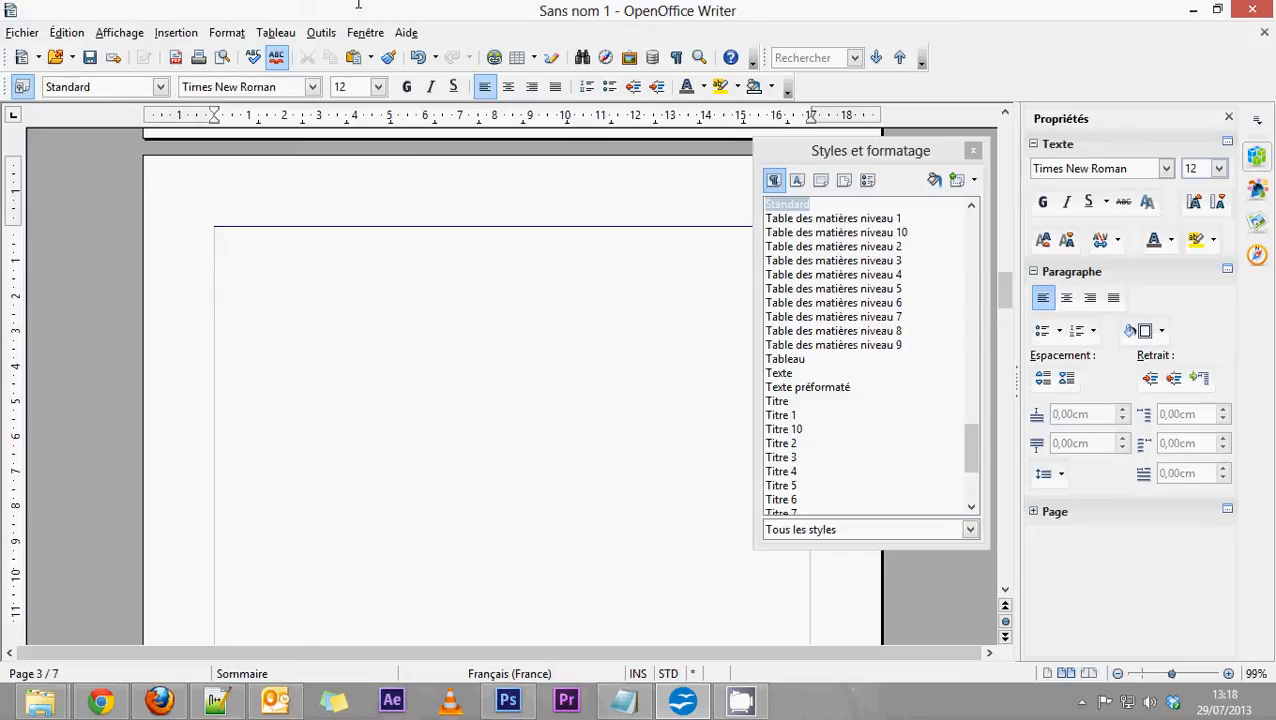
pyautogui.click(162, 37)
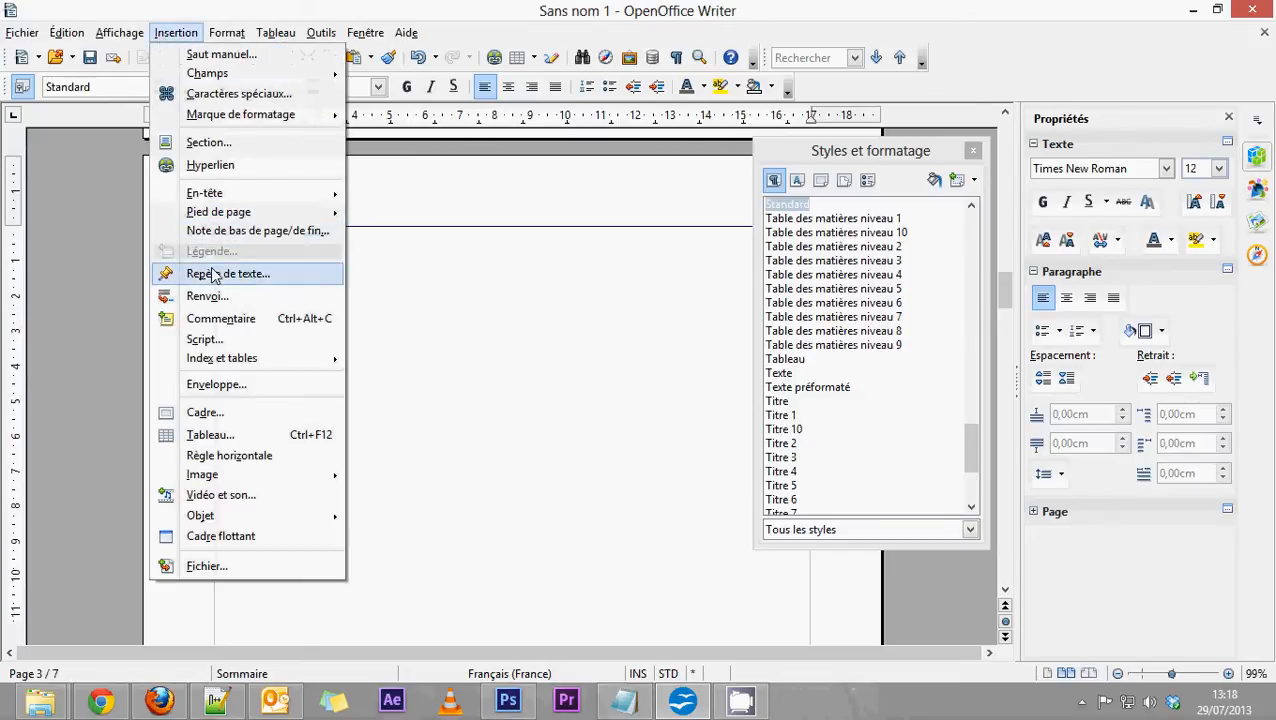
pyautogui.moveTo(225, 368)
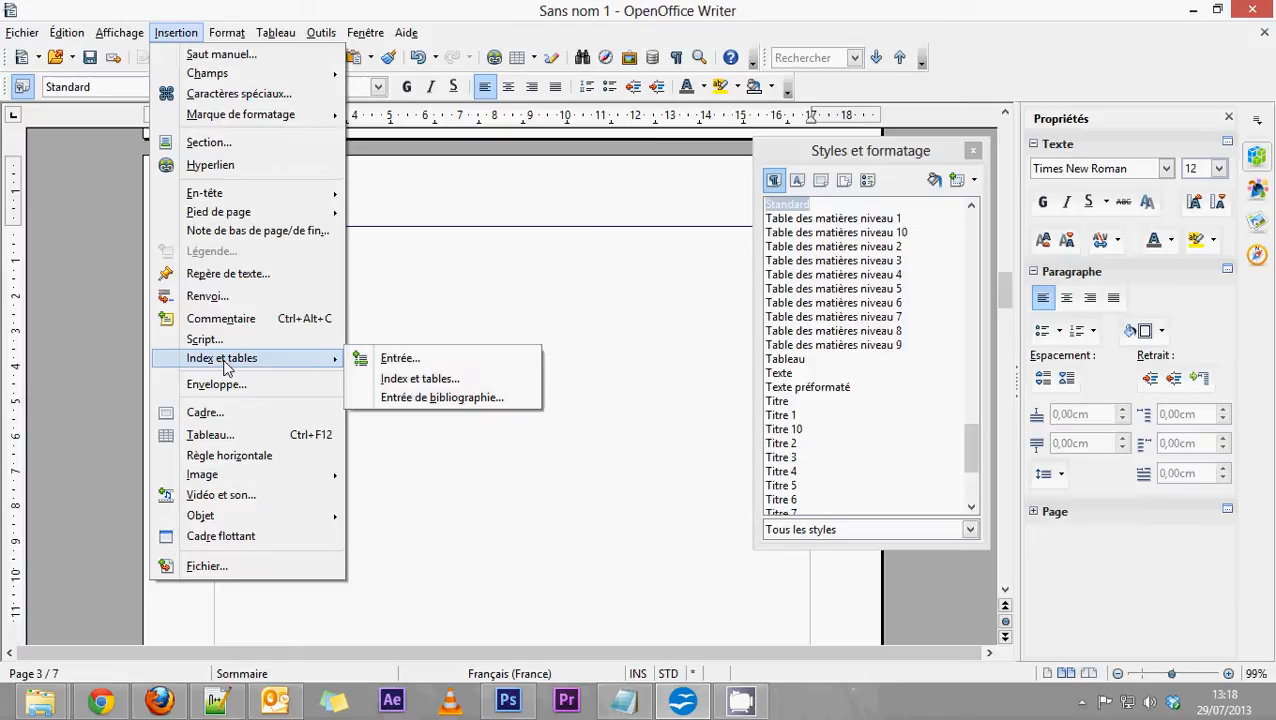
pyautogui.click(442, 379)
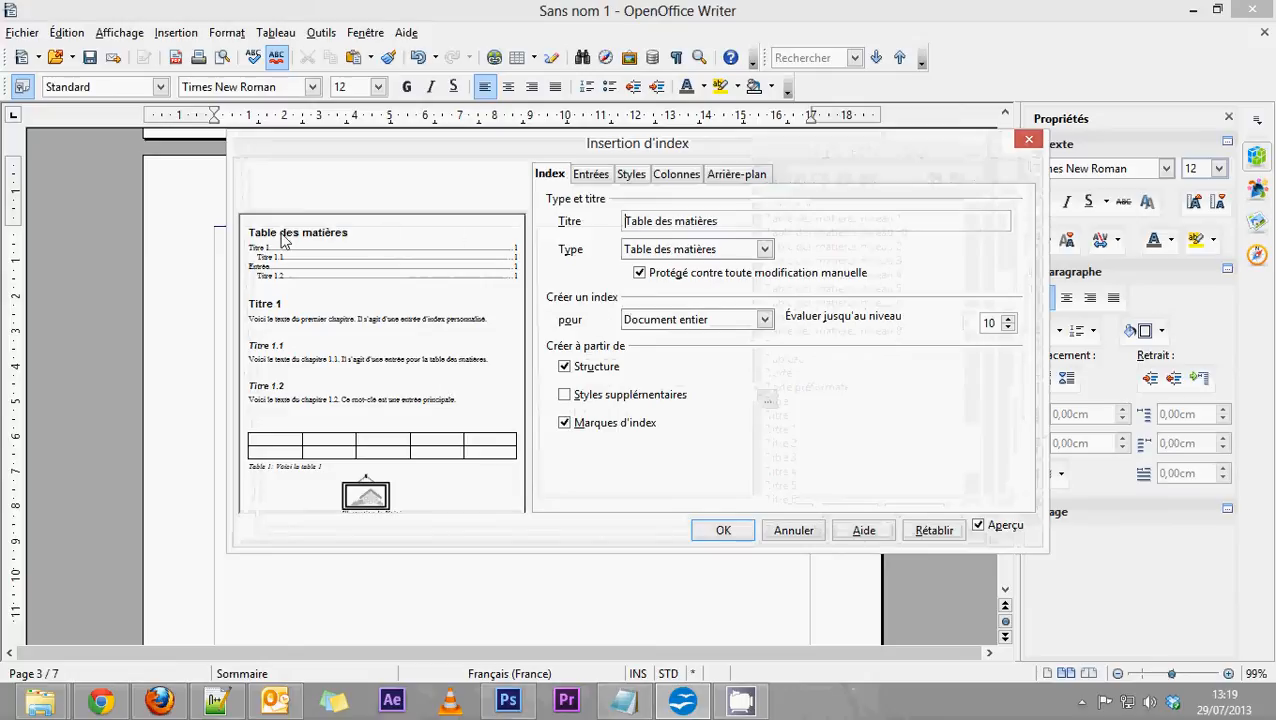
pyautogui.click(565, 424)
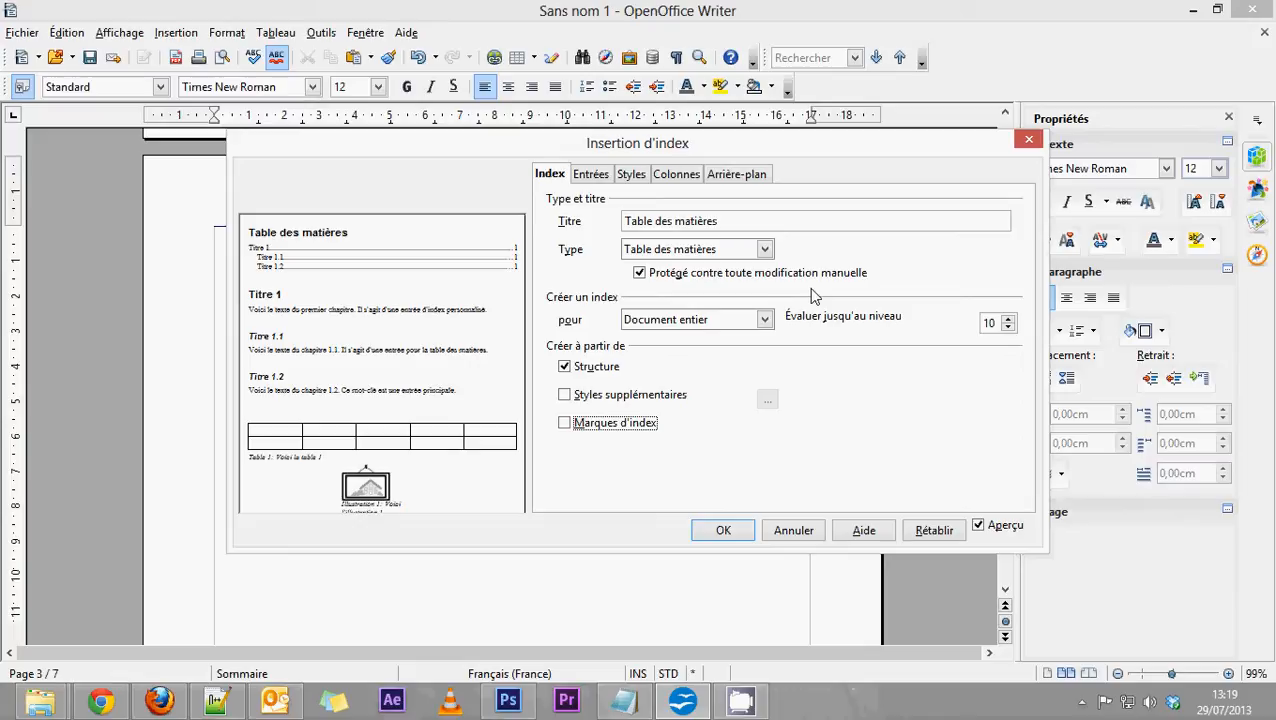
pyautogui.click(724, 531)
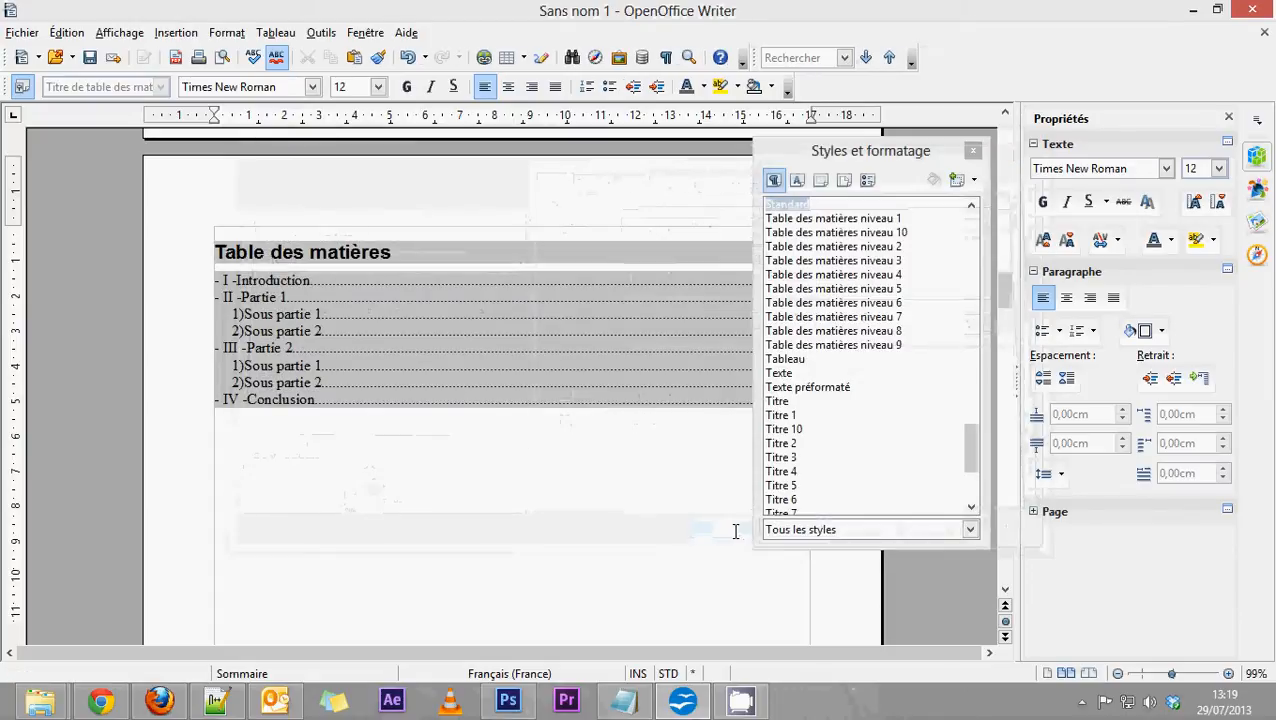
# Move the Styles et formatage window clear of the table of contents and place the cursor below the table
pyautogui.moveTo(883, 162); pyautogui.dragTo(978, 161)
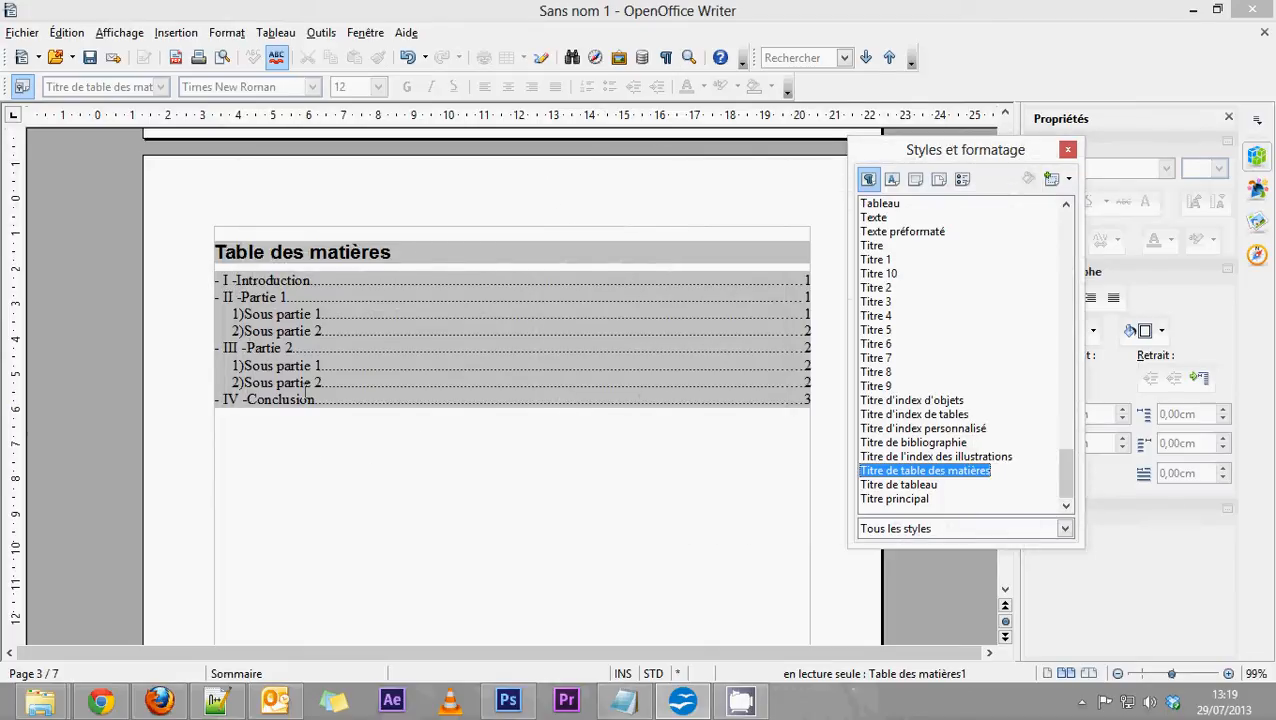
pyautogui.click(373, 436)
pyautogui.scroll(-2, 374, 436)
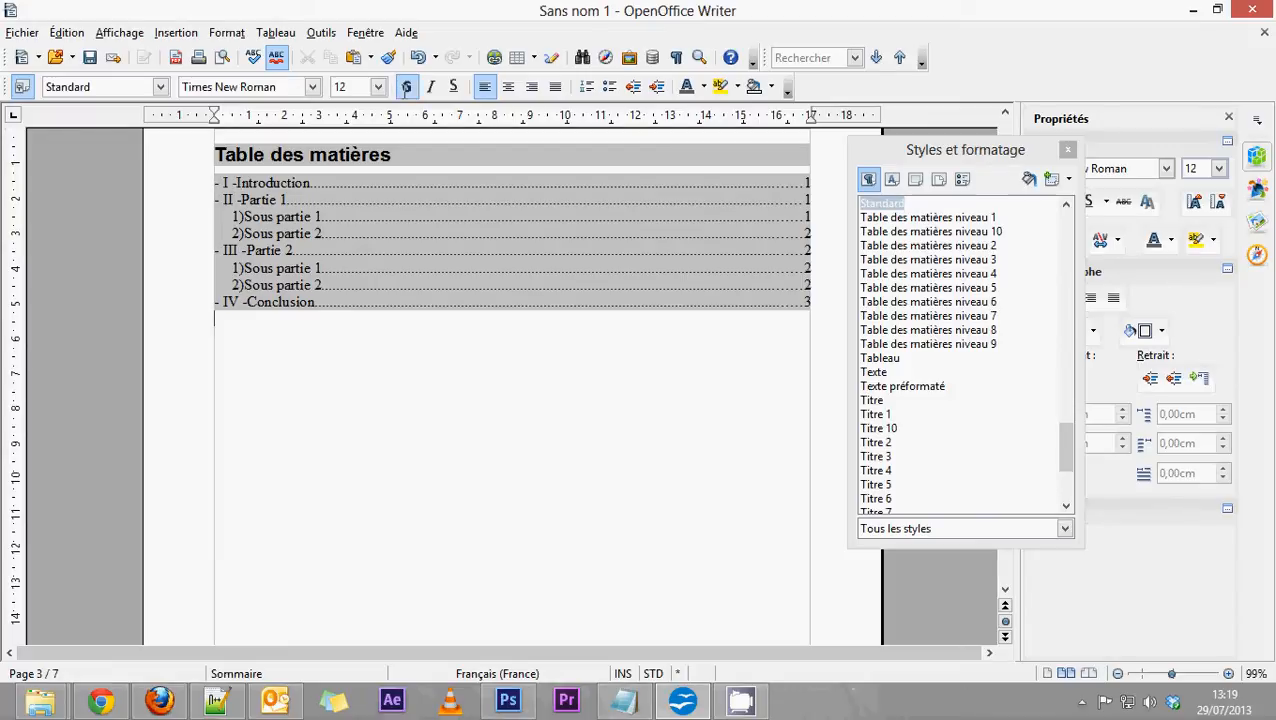
# In the outline numbering, add a trailing space to the separator after the number for levels 1 and 2
pyautogui.click(328, 34)
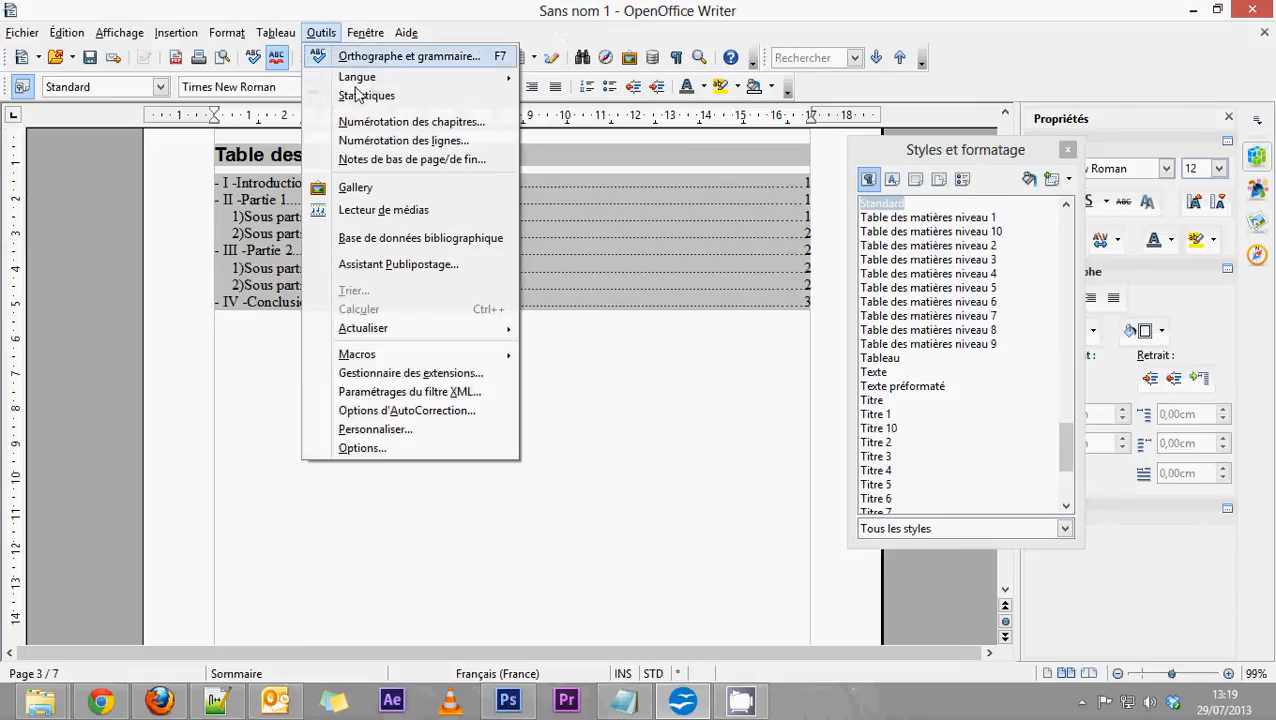
pyautogui.click(365, 121)
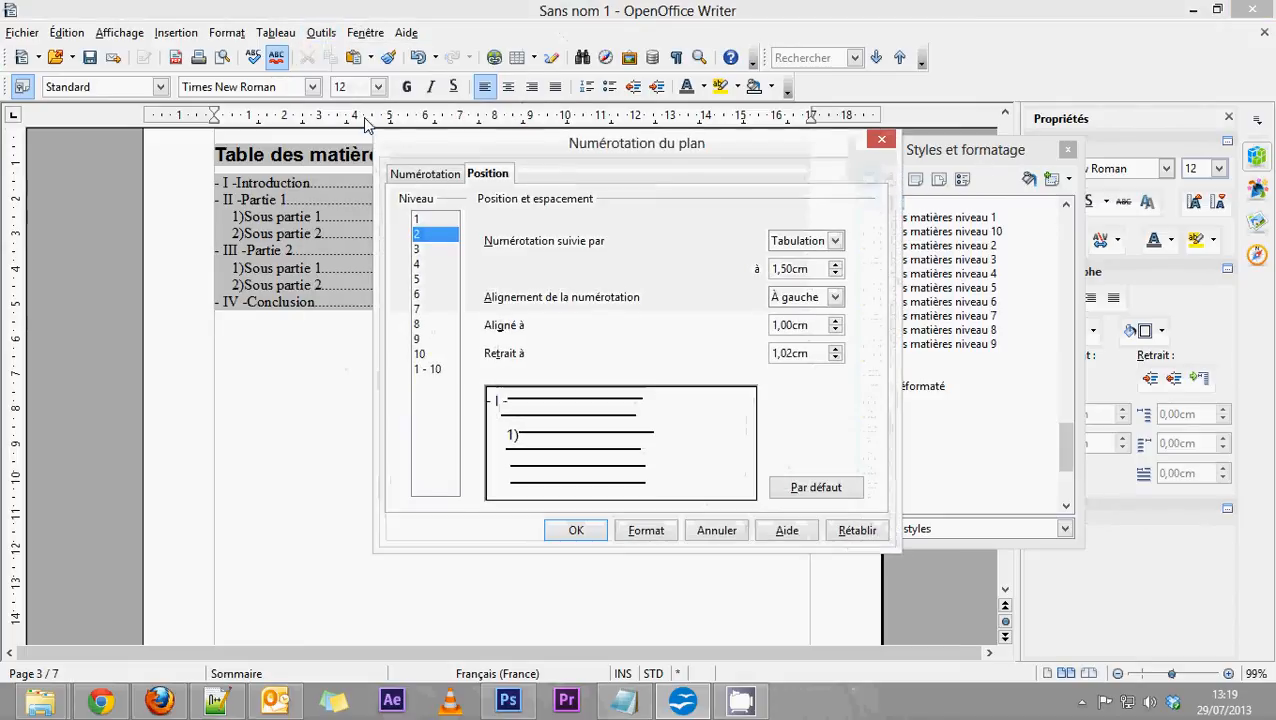
pyautogui.click(433, 177)
pyautogui.click(420, 219)
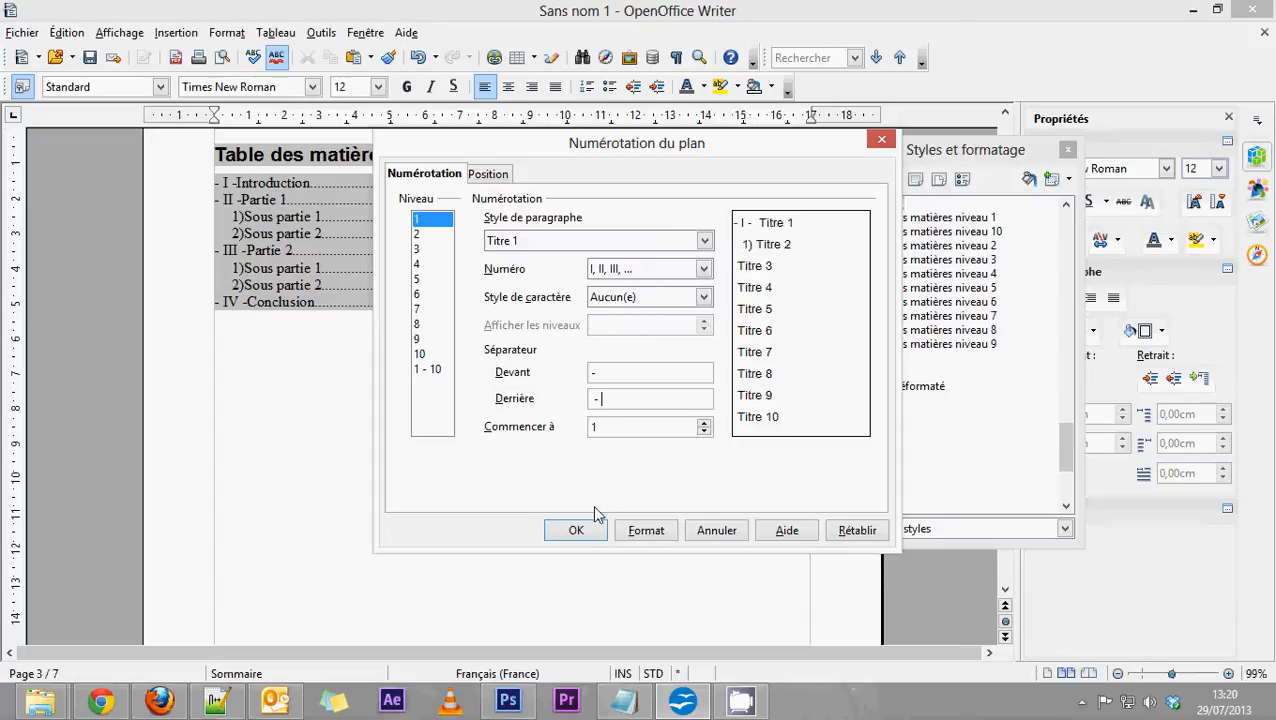
pyautogui.click(419, 234)
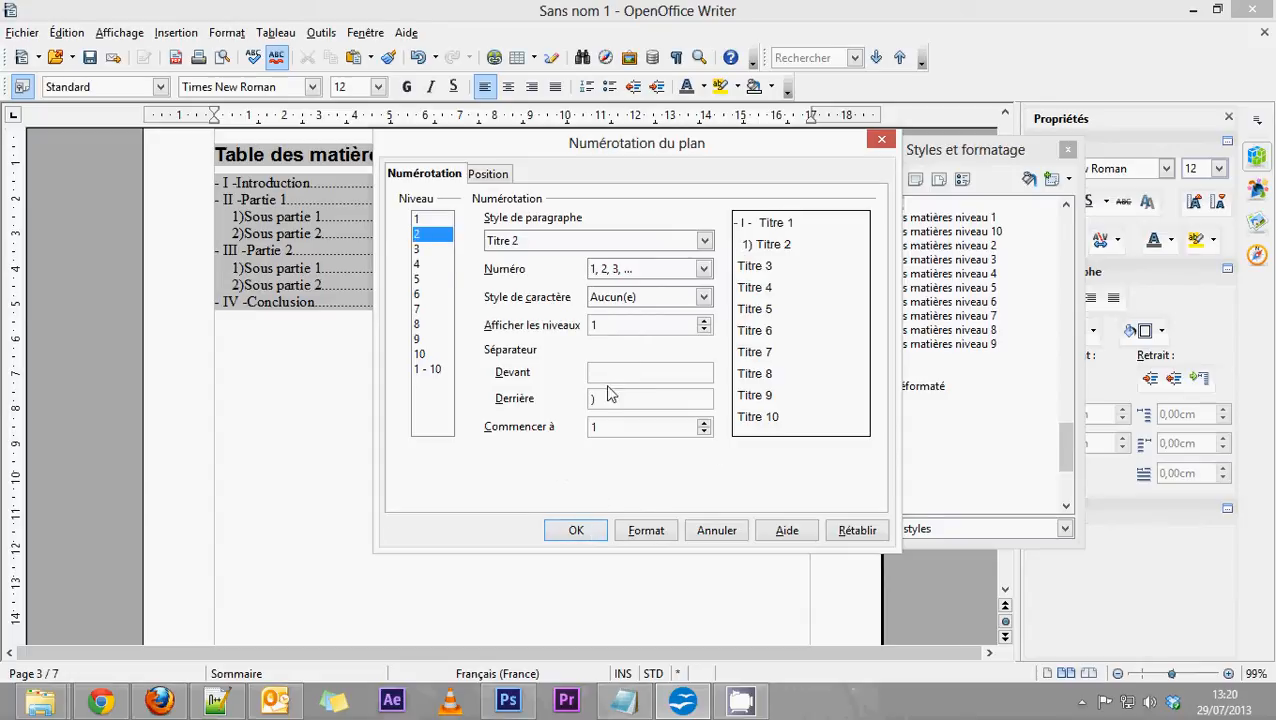
pyautogui.click(584, 530)
# Update the table of contents to apply the new numbering separators
pyautogui.rightClick(428, 258)
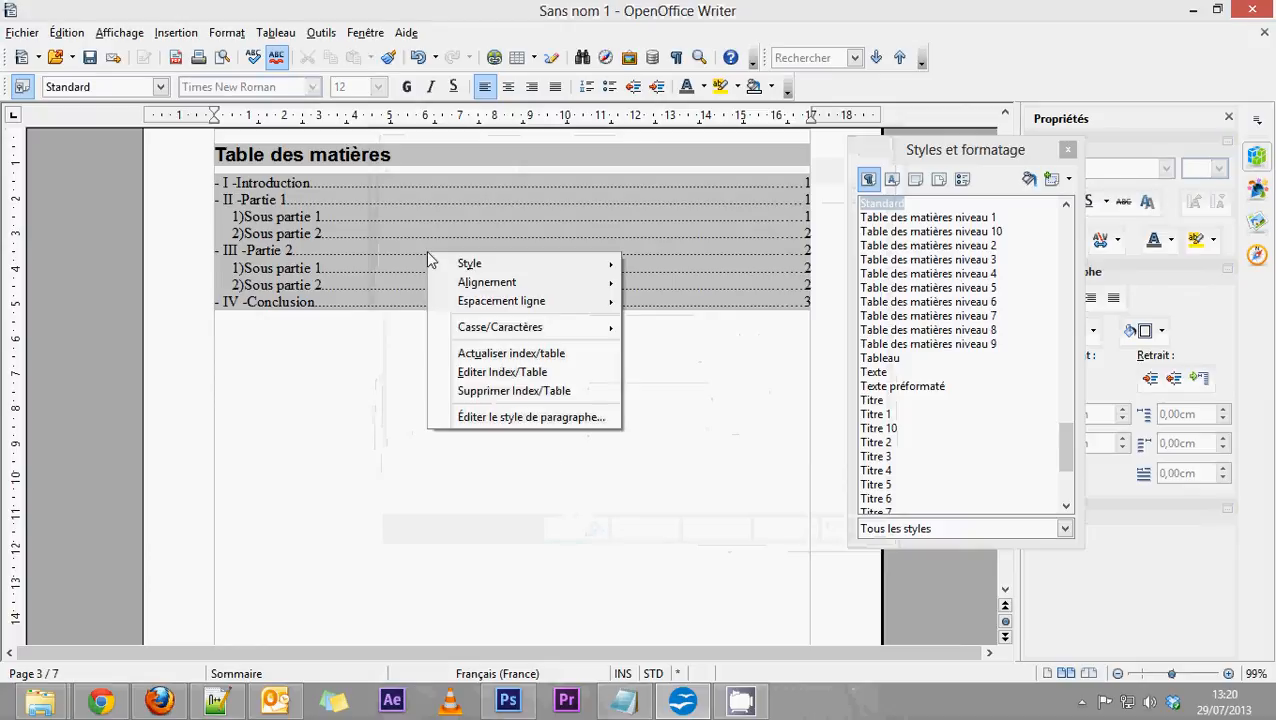
pyautogui.click(378, 158)
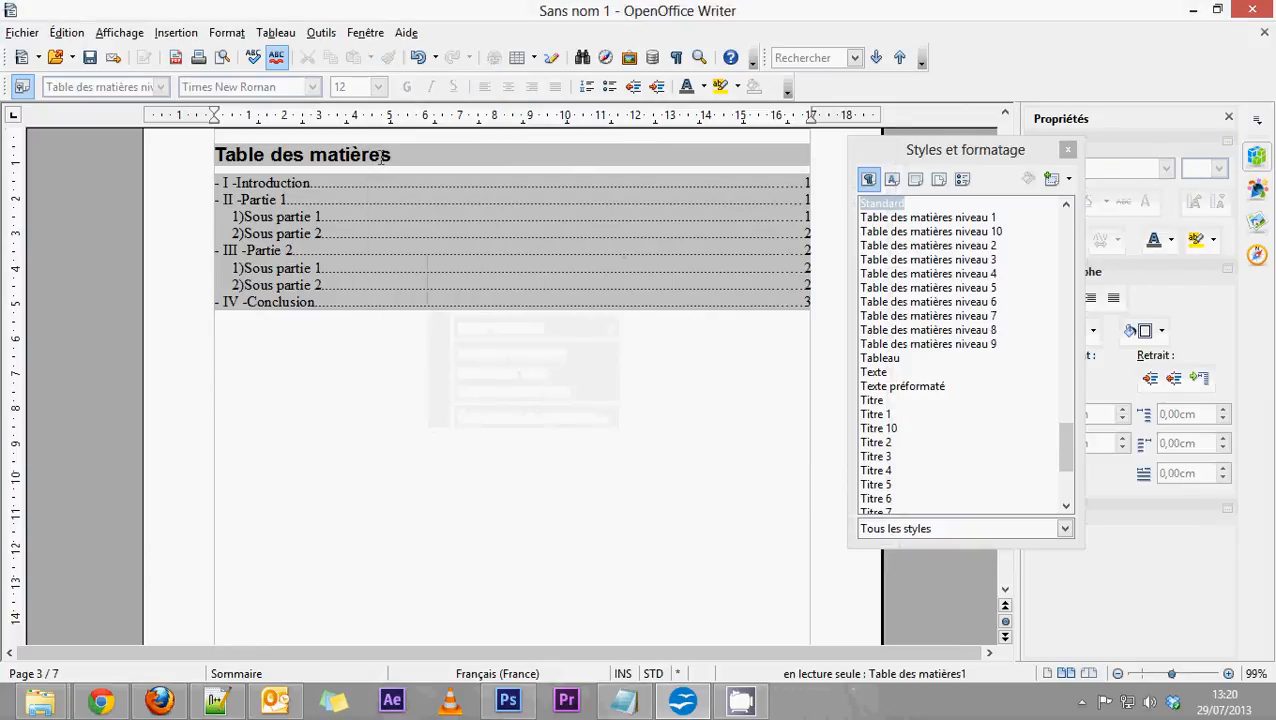
pyautogui.rightClick(379, 160)
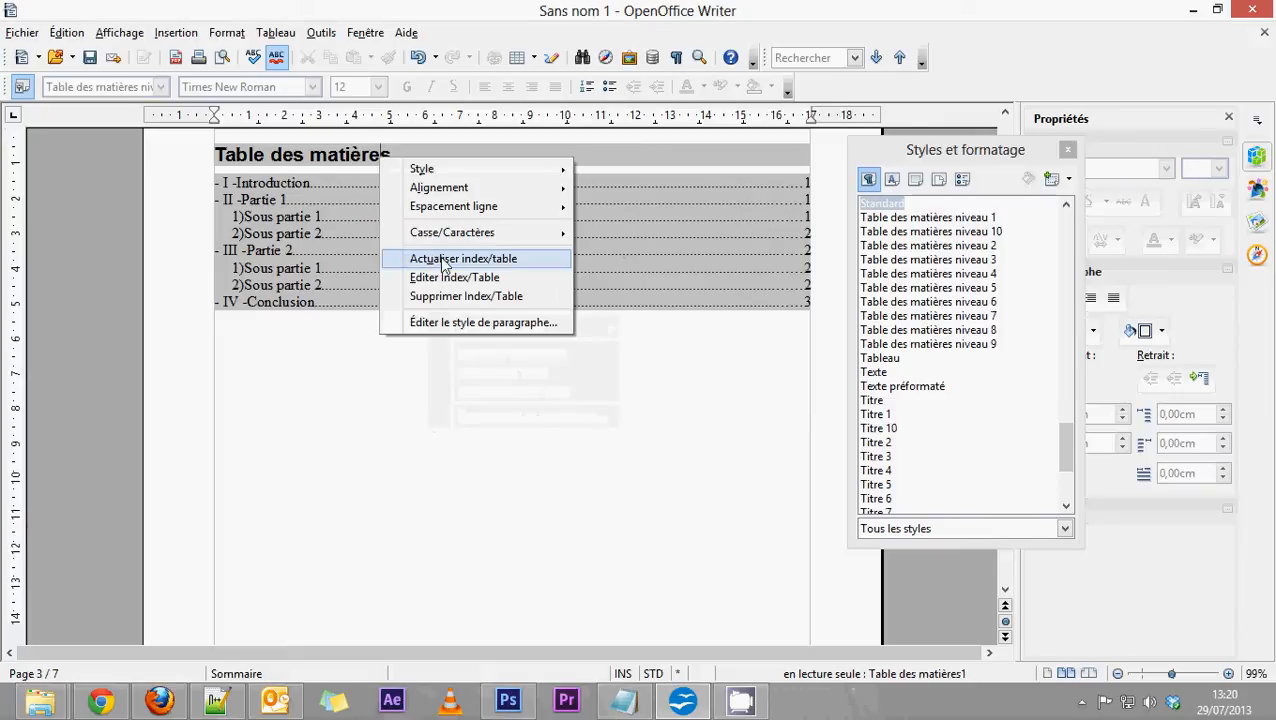
pyautogui.click(498, 259)
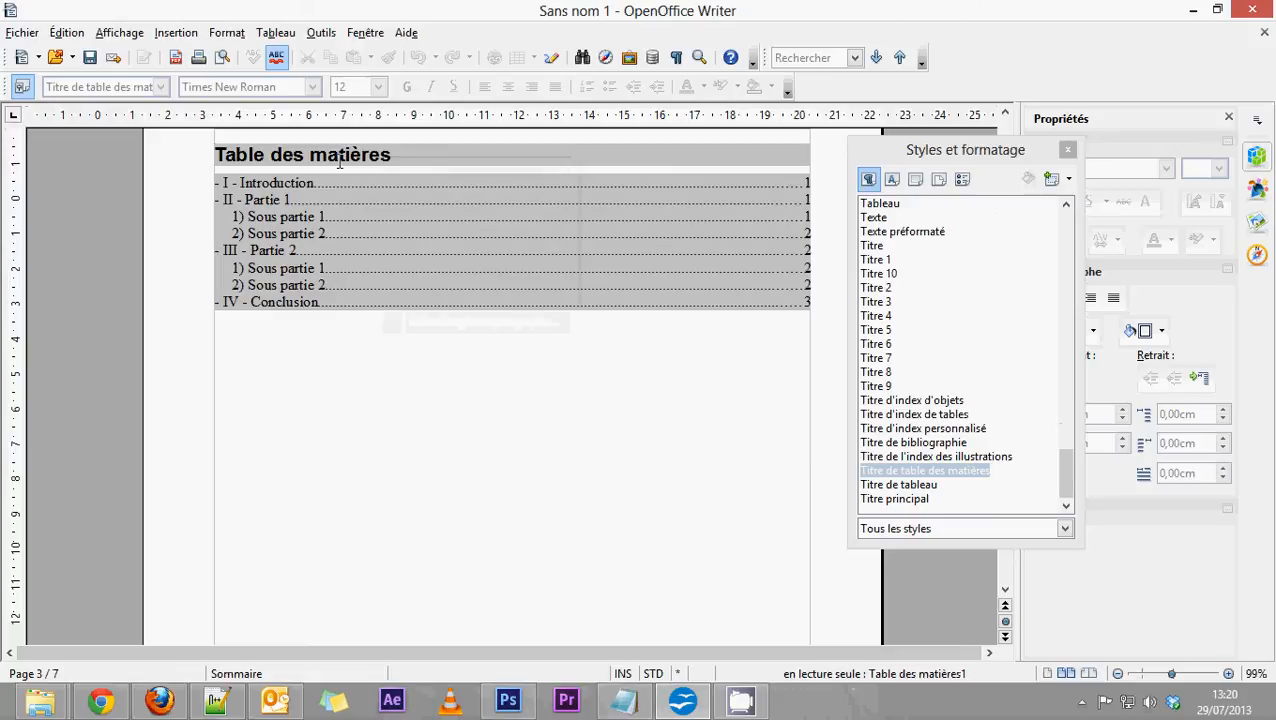
# Edit the table of contents and change its title to Sommaire
pyautogui.scroll(1, 459, 280)
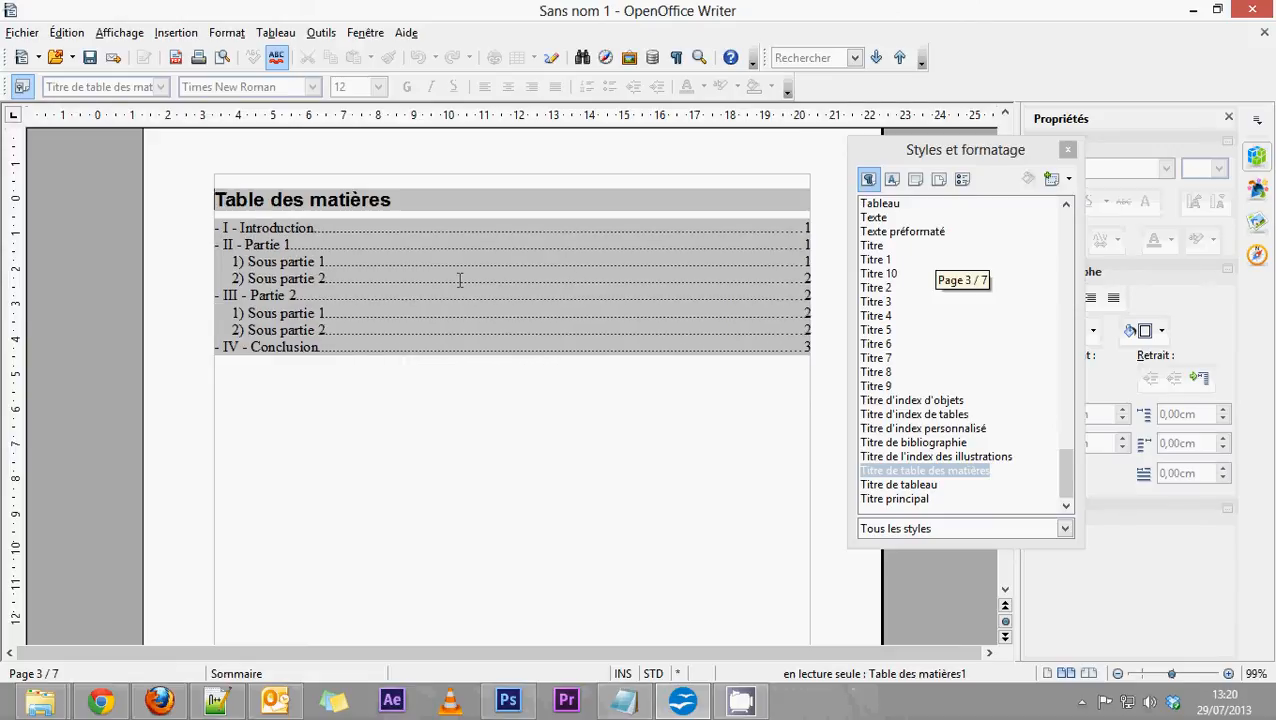
pyautogui.rightClick(384, 201)
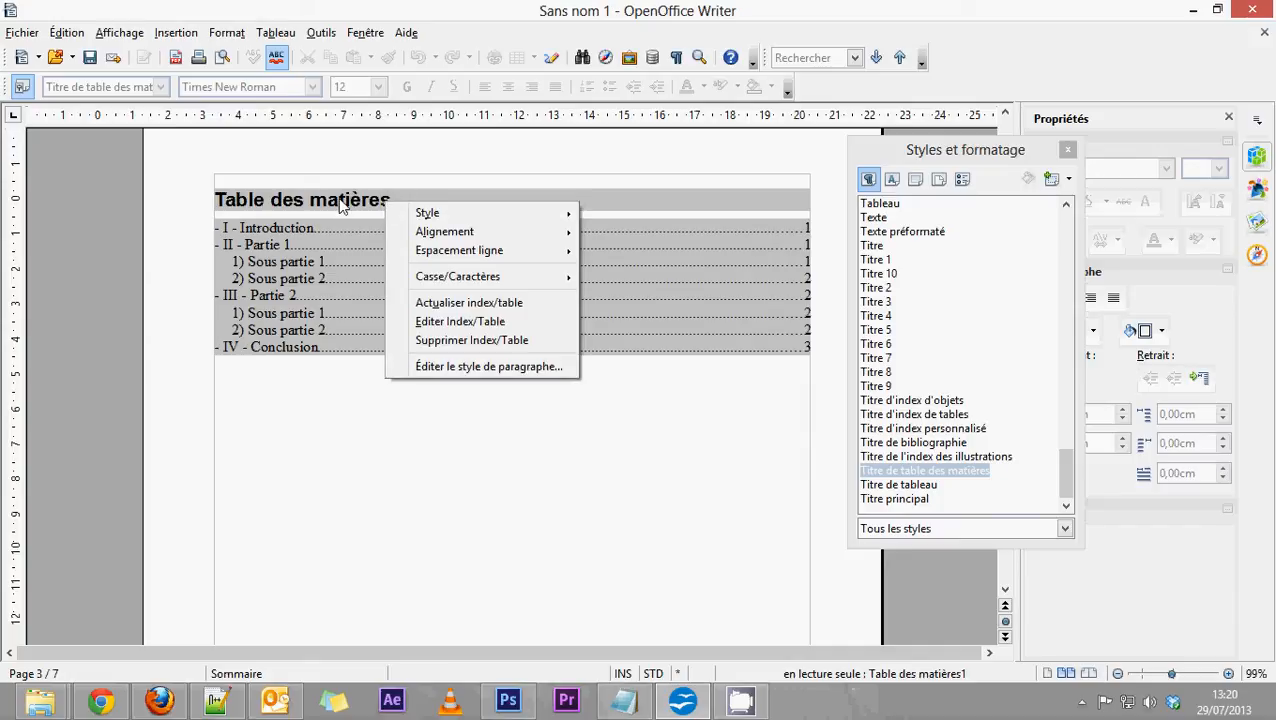
pyautogui.click(341, 199)
pyautogui.rightClick(341, 199)
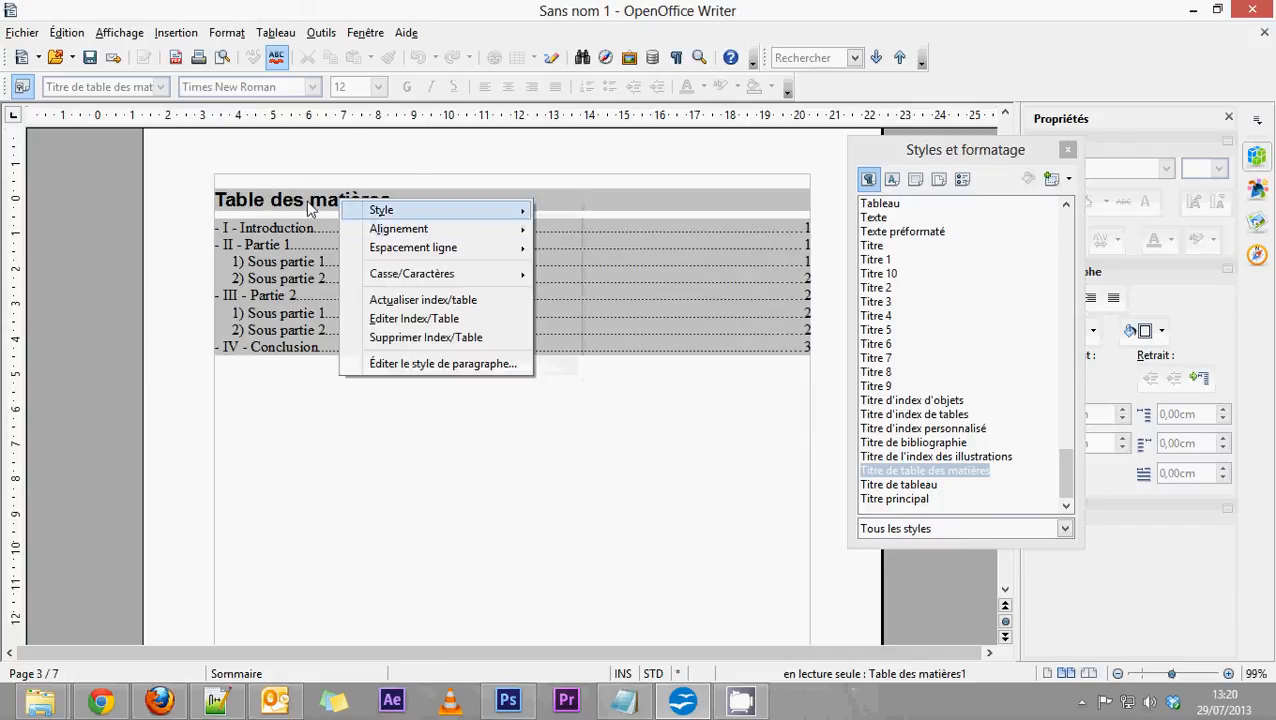
pyautogui.click(392, 320)
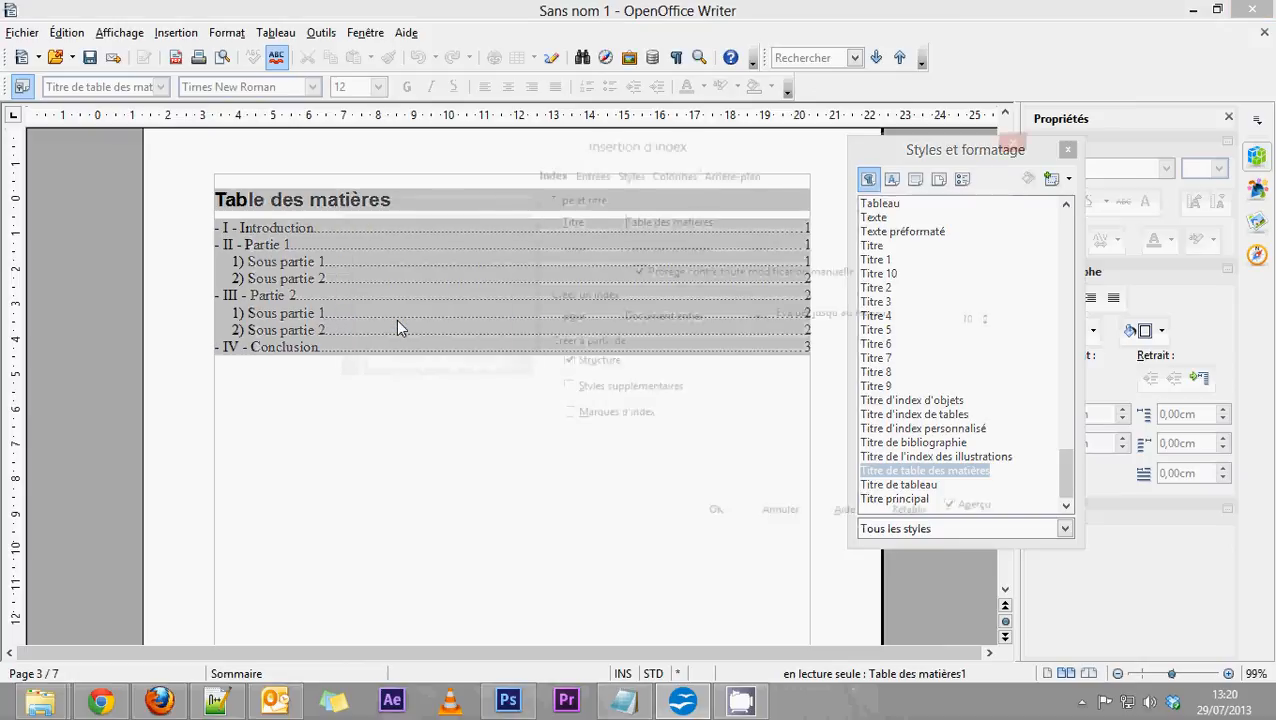
pyautogui.moveTo(607, 138); pyautogui.dragTo(560, 236)
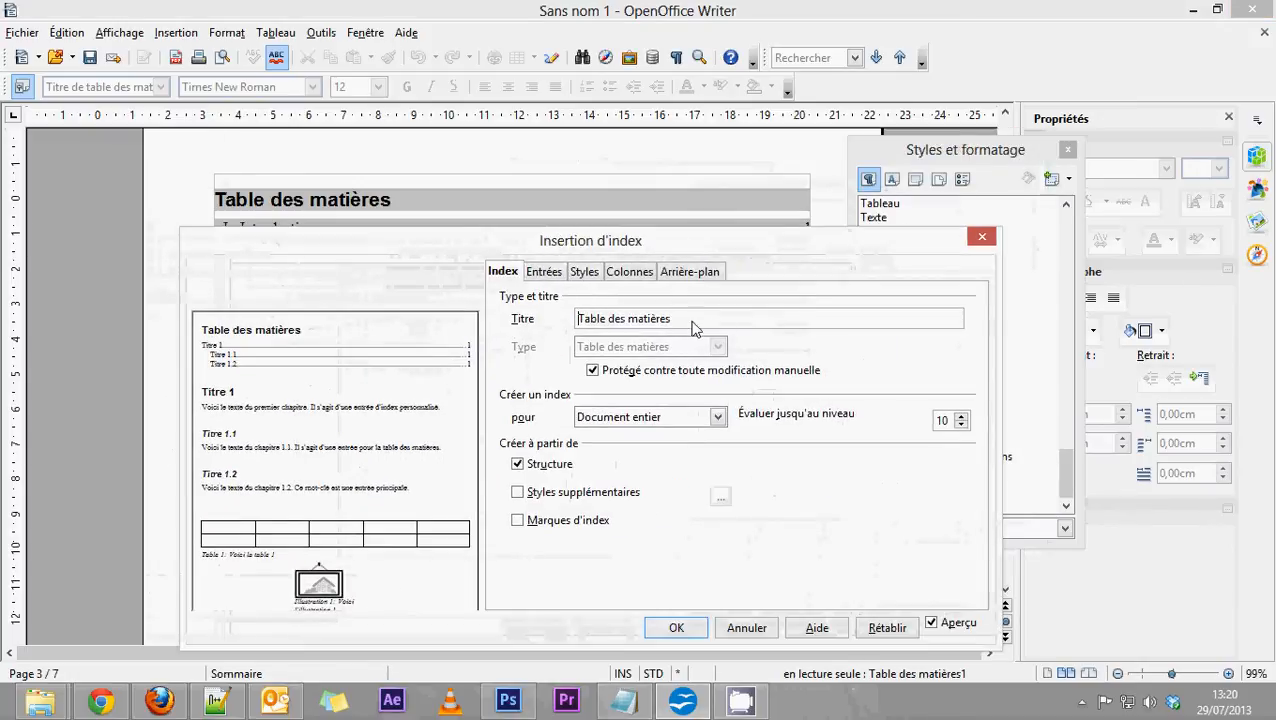
pyautogui.moveTo(690, 319); pyautogui.dragTo(569, 318)
pyautogui.write('Somma')
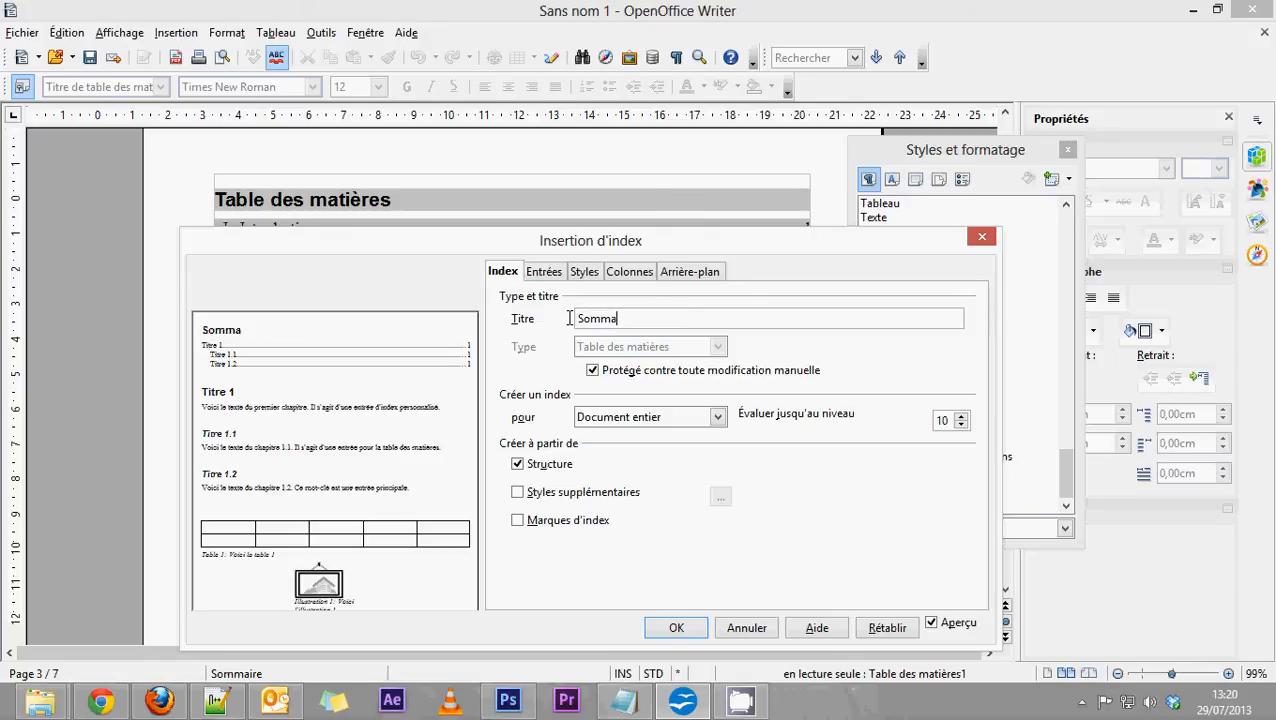
pyautogui.write('ire')
pyautogui.click(676, 627)
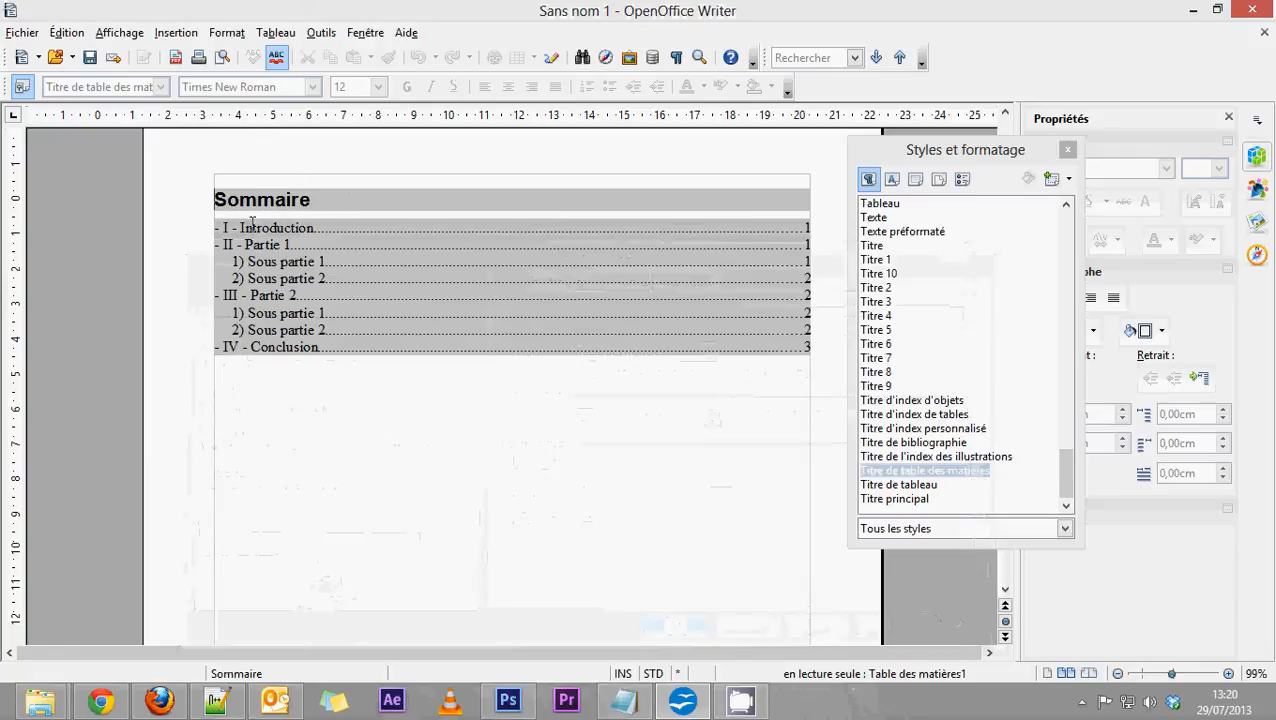
# Review the Sommaire entries and page numbers against the numbered headings in the report's body pages
pyautogui.scroll(-10, 388, 322)
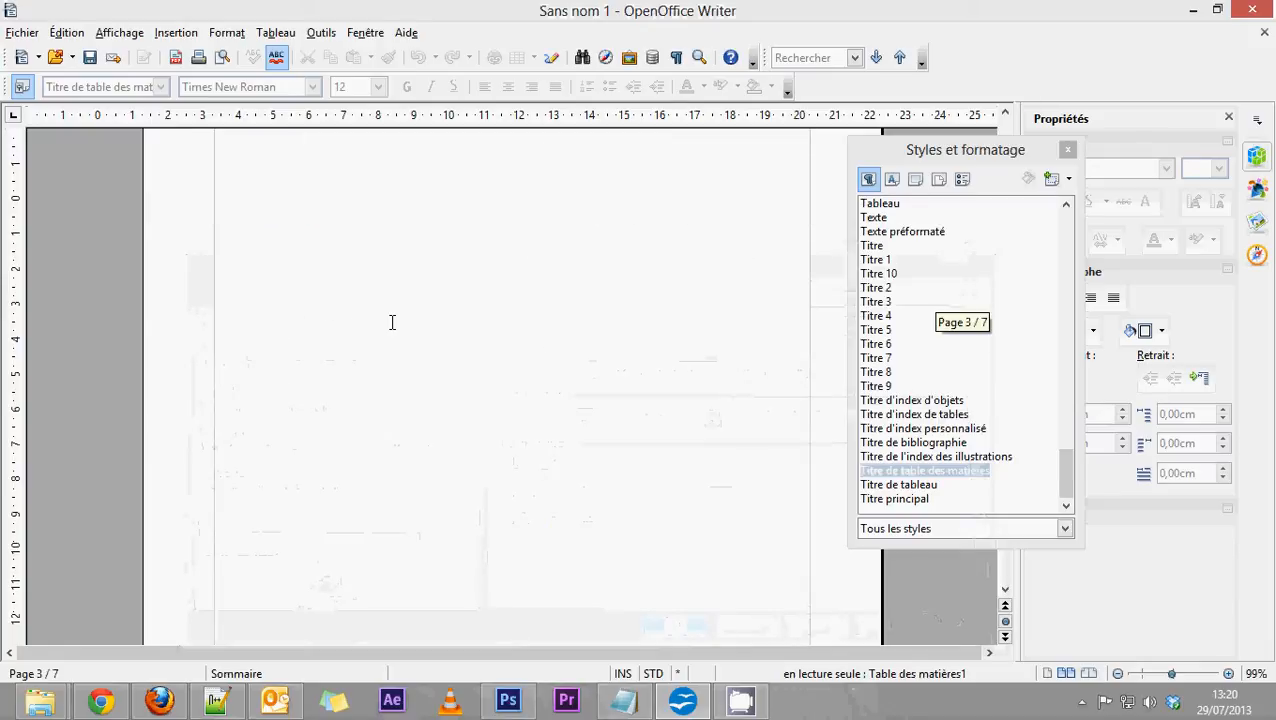
pyautogui.scroll(-2, 392, 322)
pyautogui.scroll(10, 392, 322)
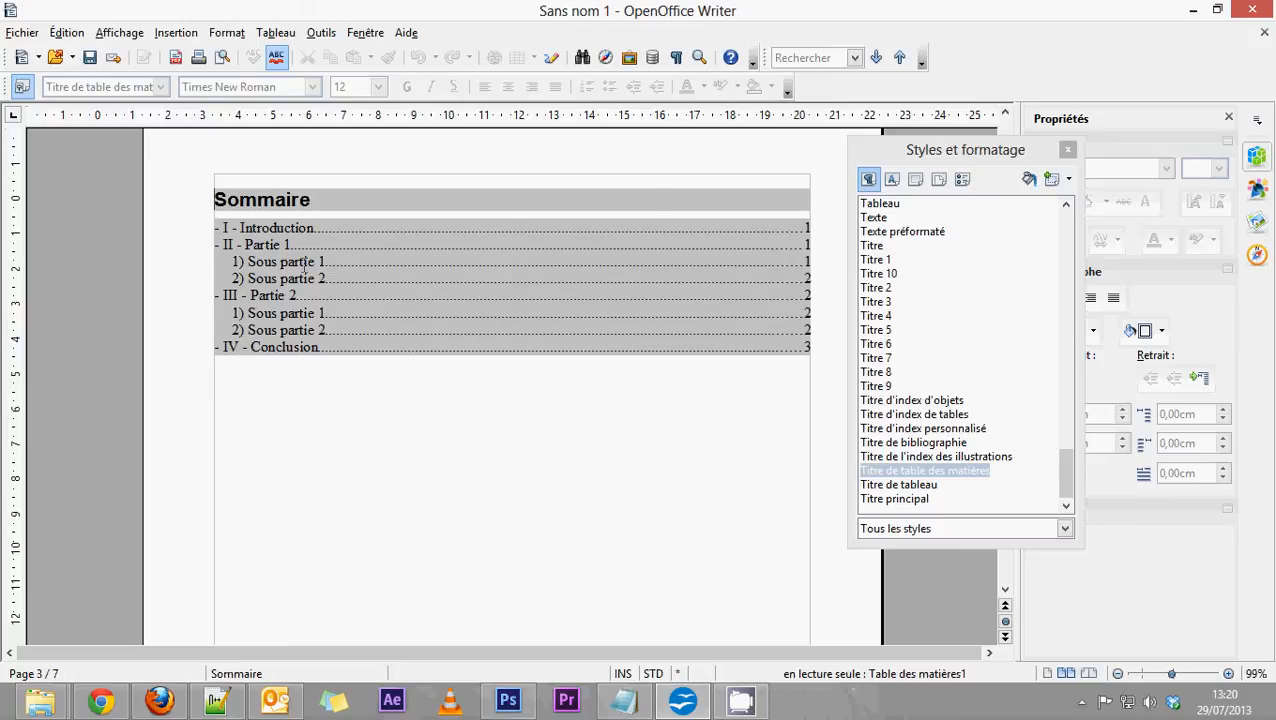
pyautogui.scroll(3, 386, 344)
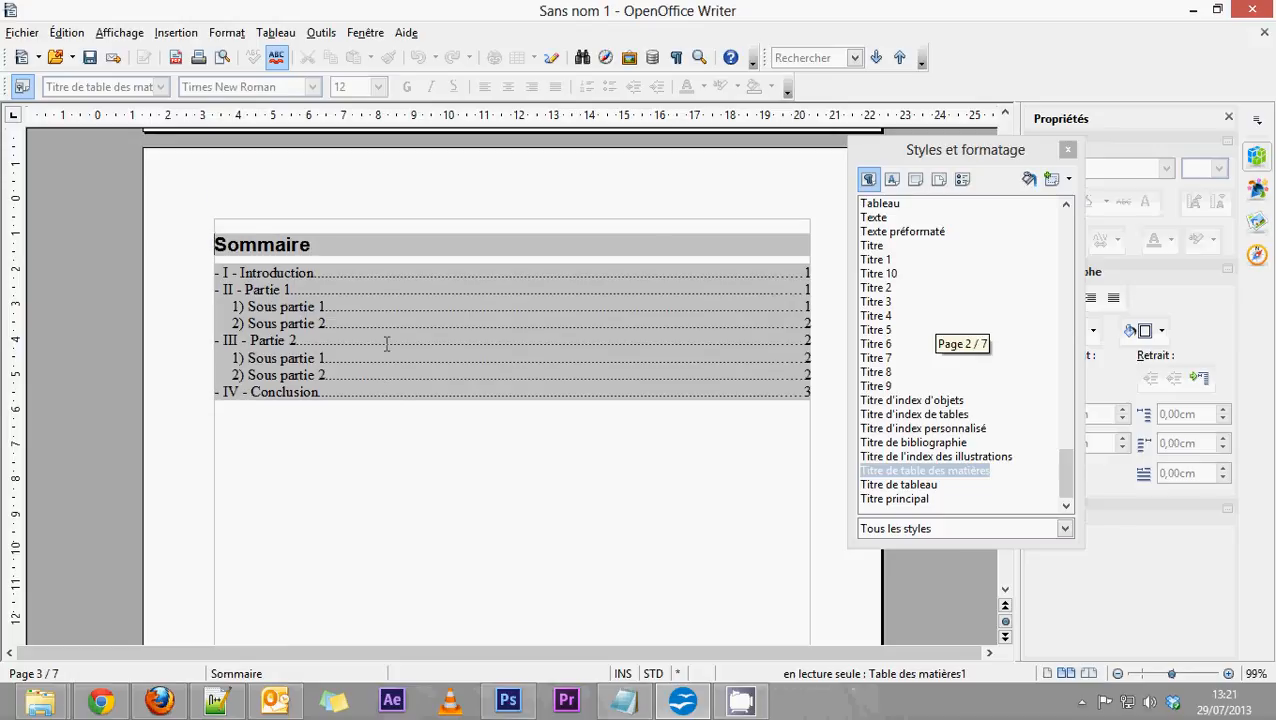
pyautogui.scroll(-5, 386, 344)
pyautogui.scroll(-15, 386, 344)
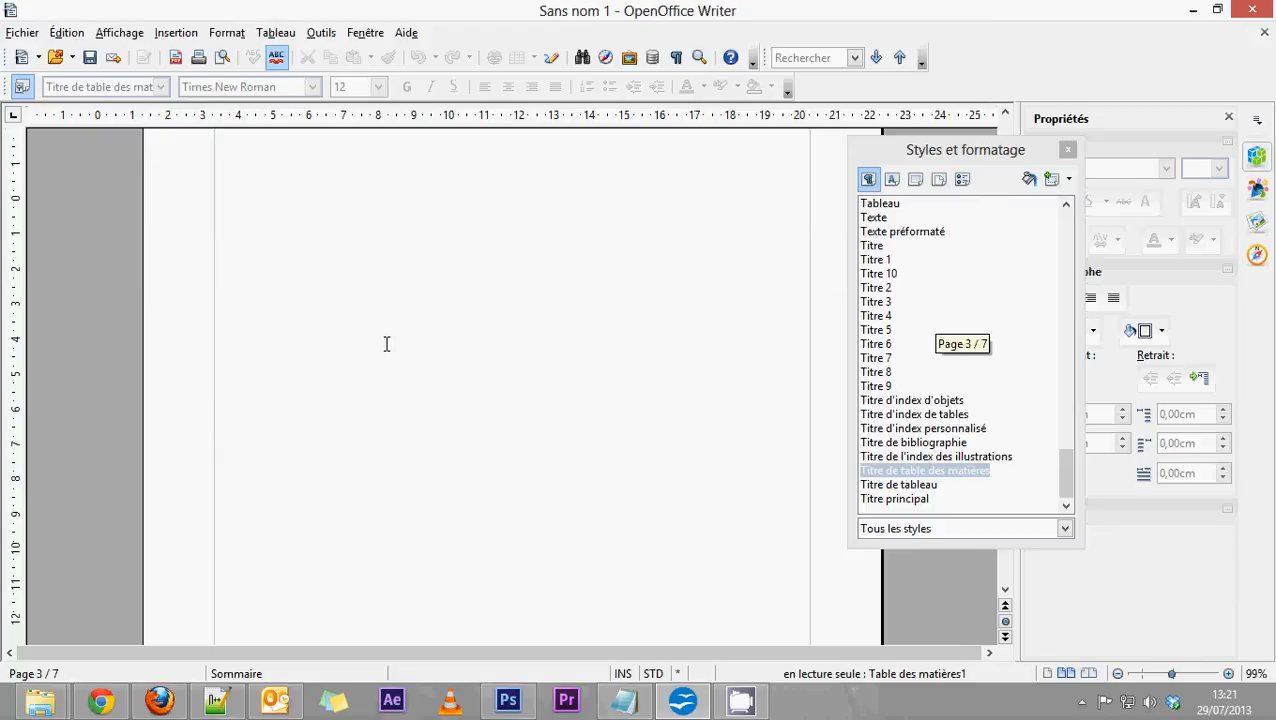
pyautogui.scroll(-14, 386, 344)
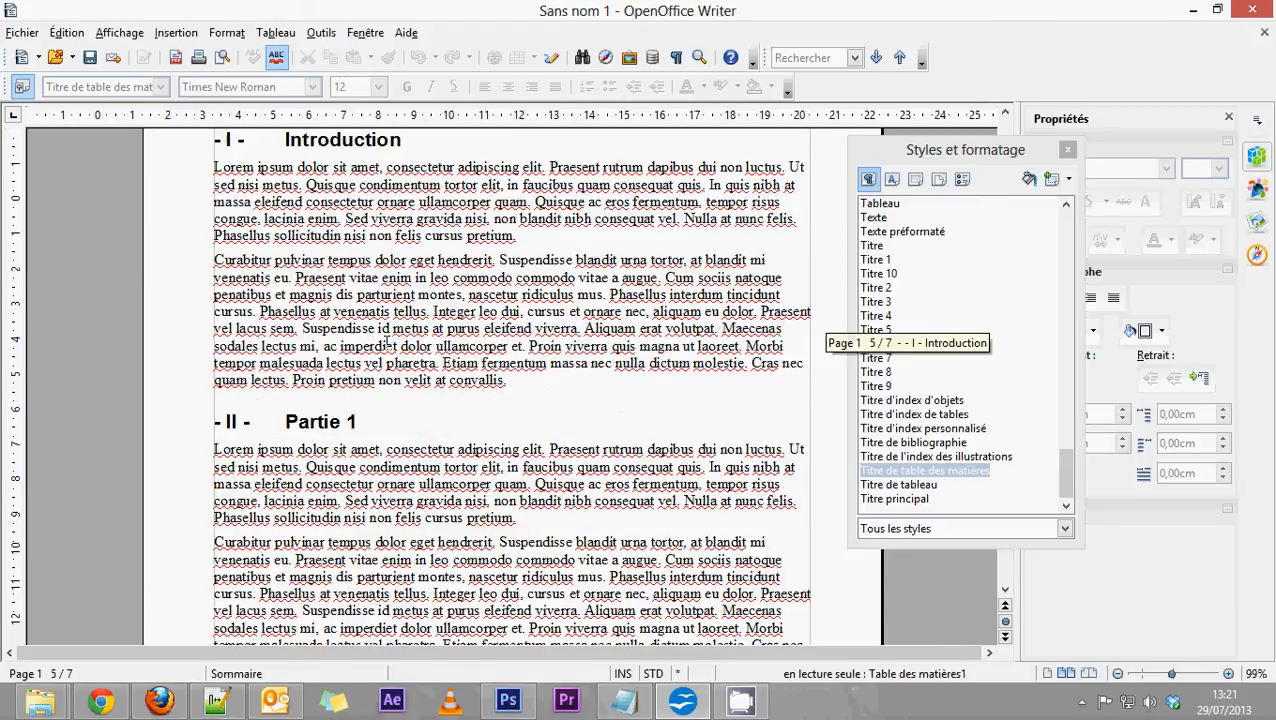
pyautogui.scroll(20, 386, 344)
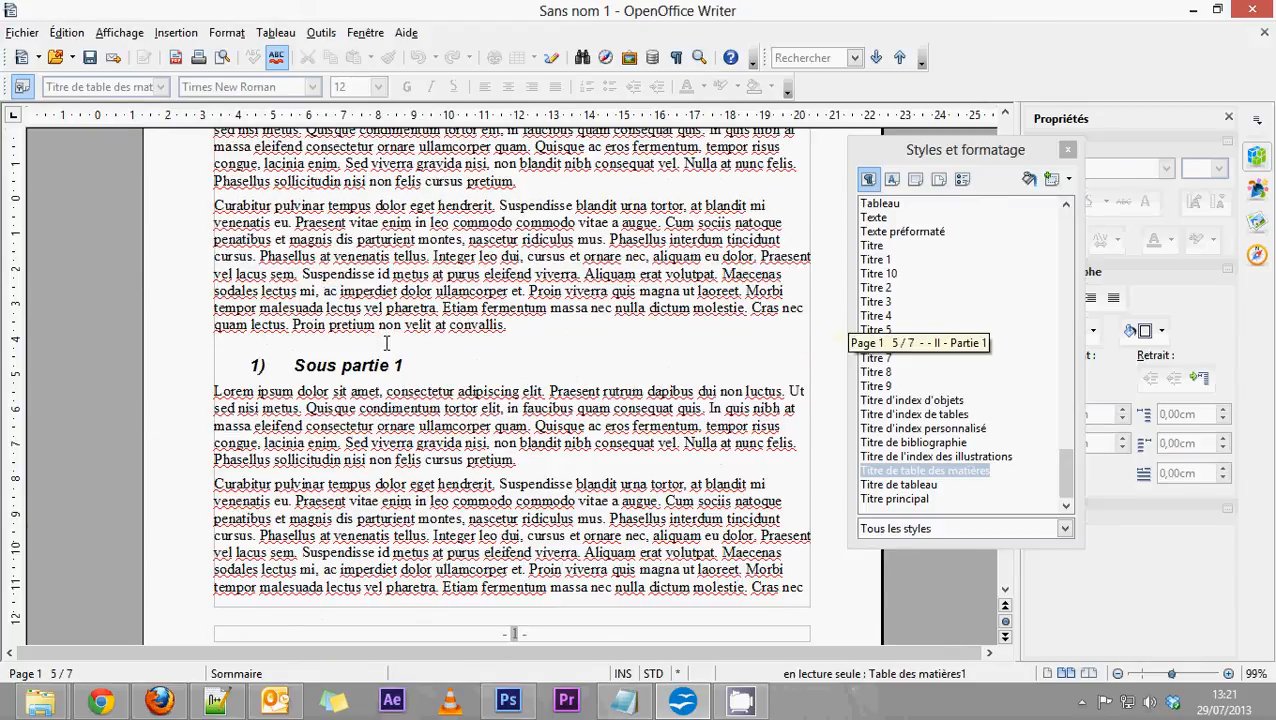
pyautogui.scroll(15, 386, 343)
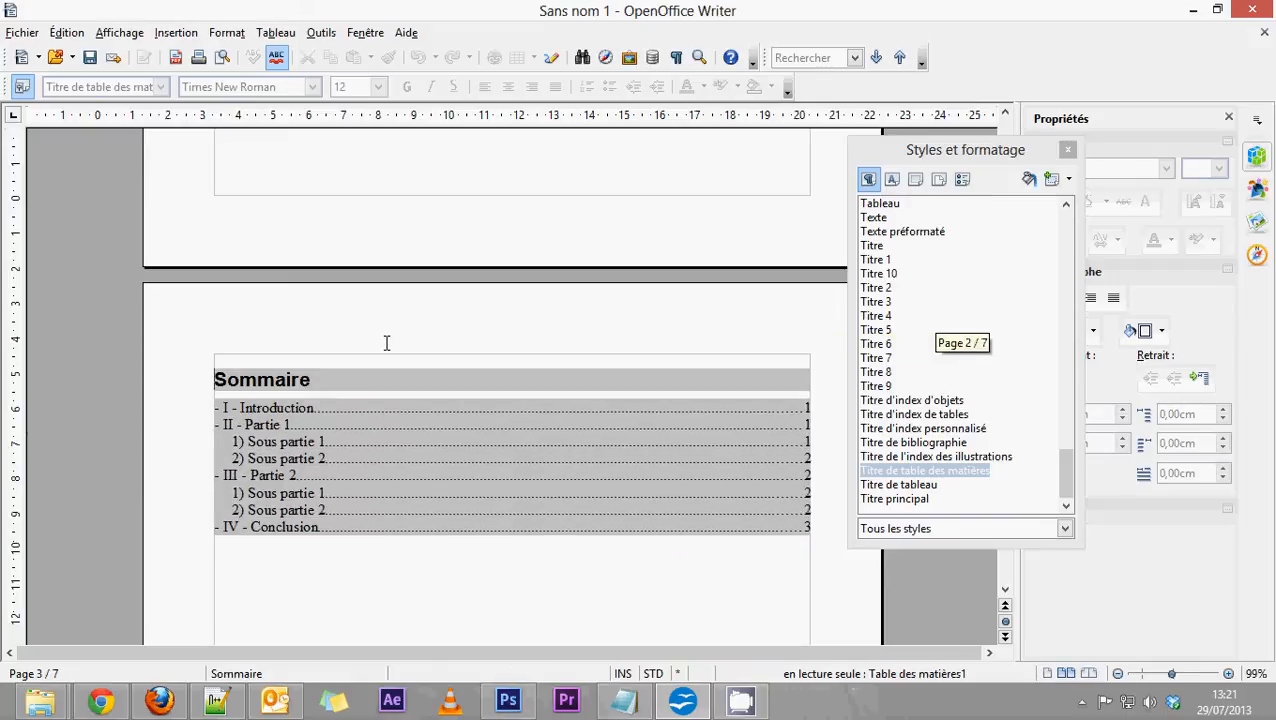
pyautogui.scroll(-4, 386, 343)
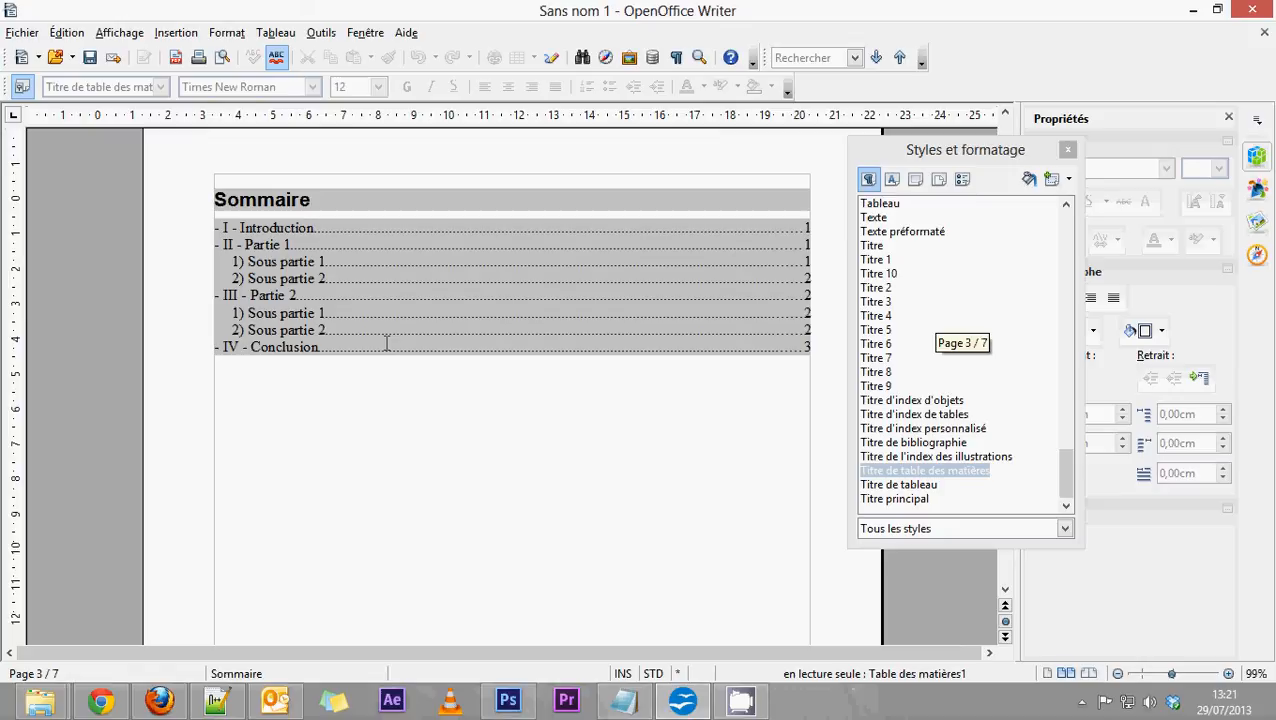
pyautogui.scroll(-20, 386, 344)
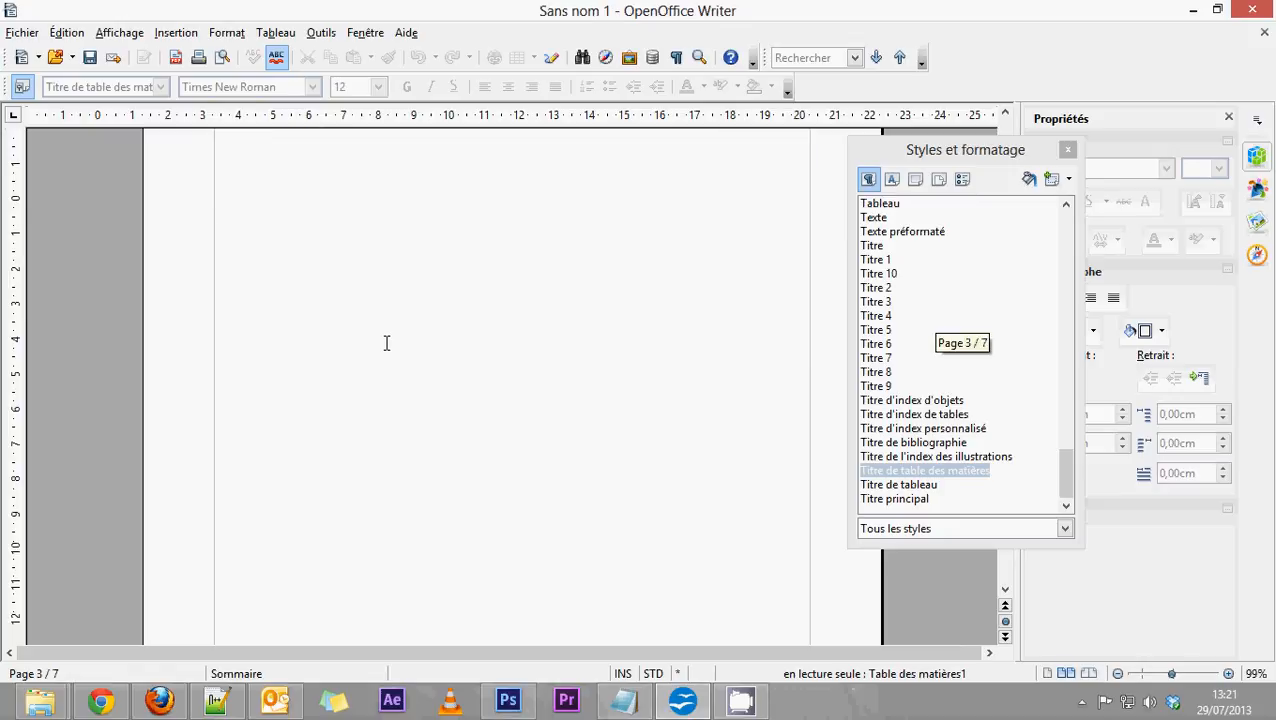
pyautogui.scroll(-3, 386, 343)
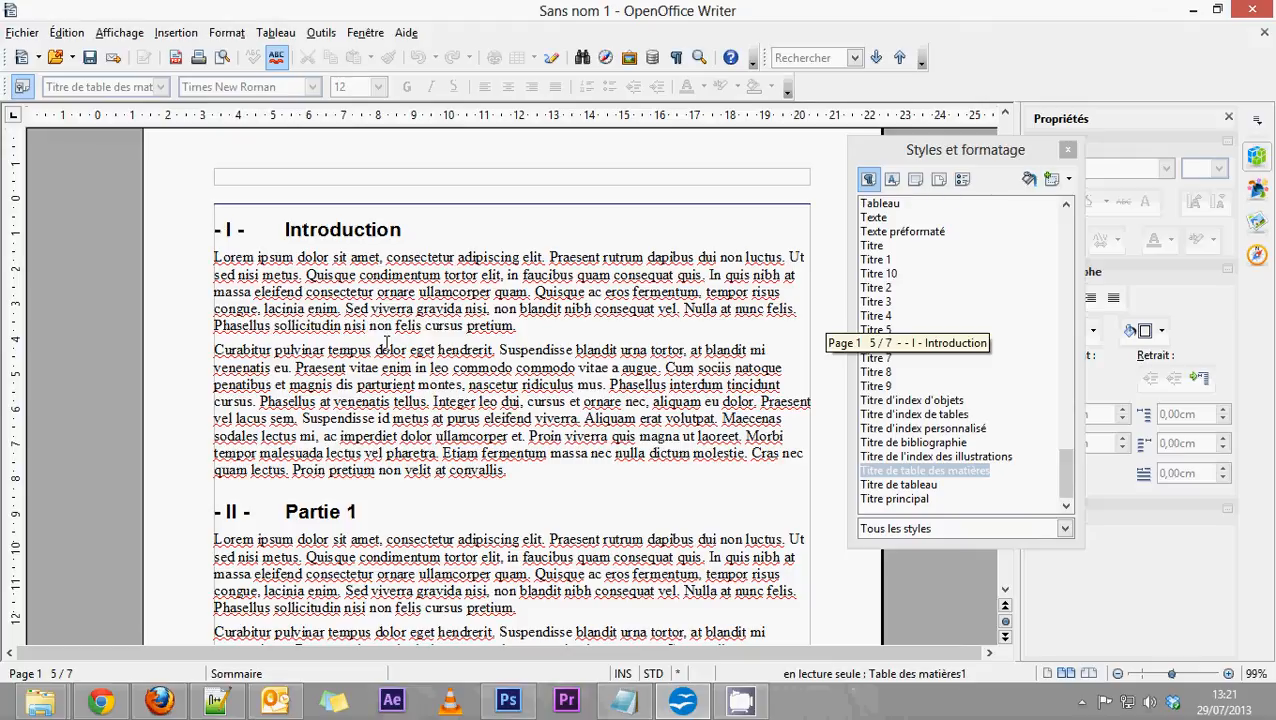